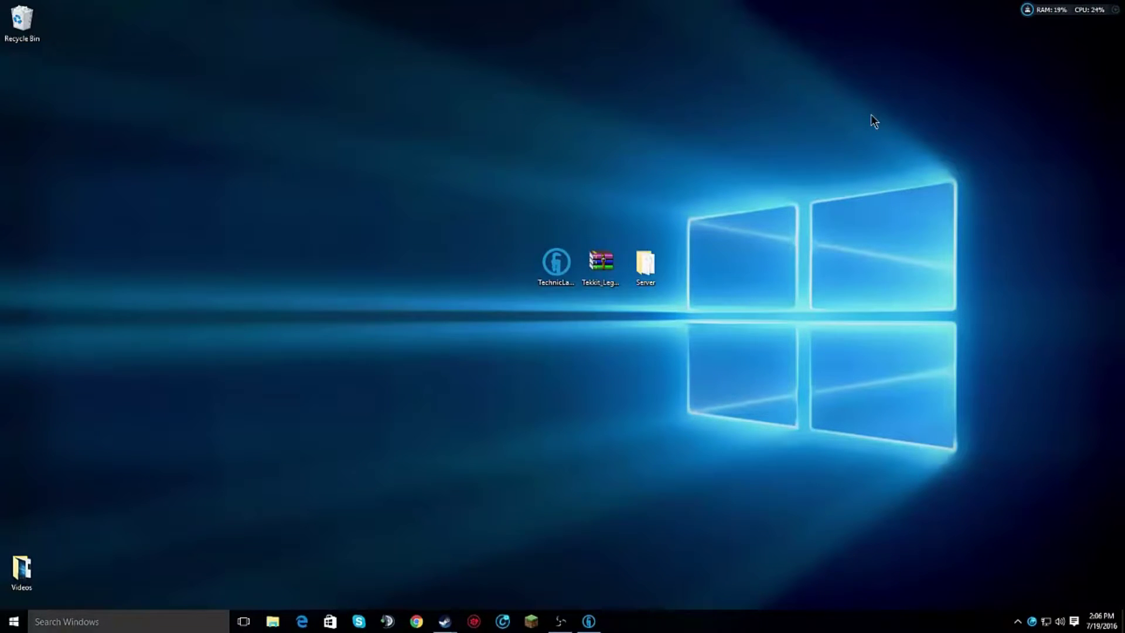
Open a Command Prompt, place it near the middle of the desktop, and run ipconfig
key("super+r")
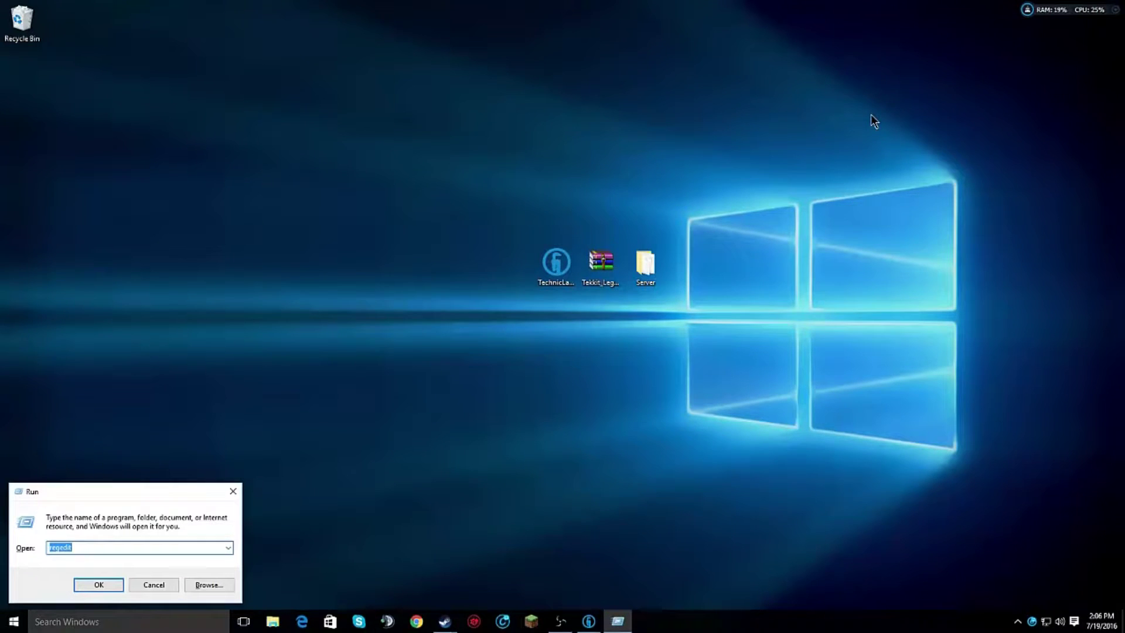
type("cmd")
key("Return")
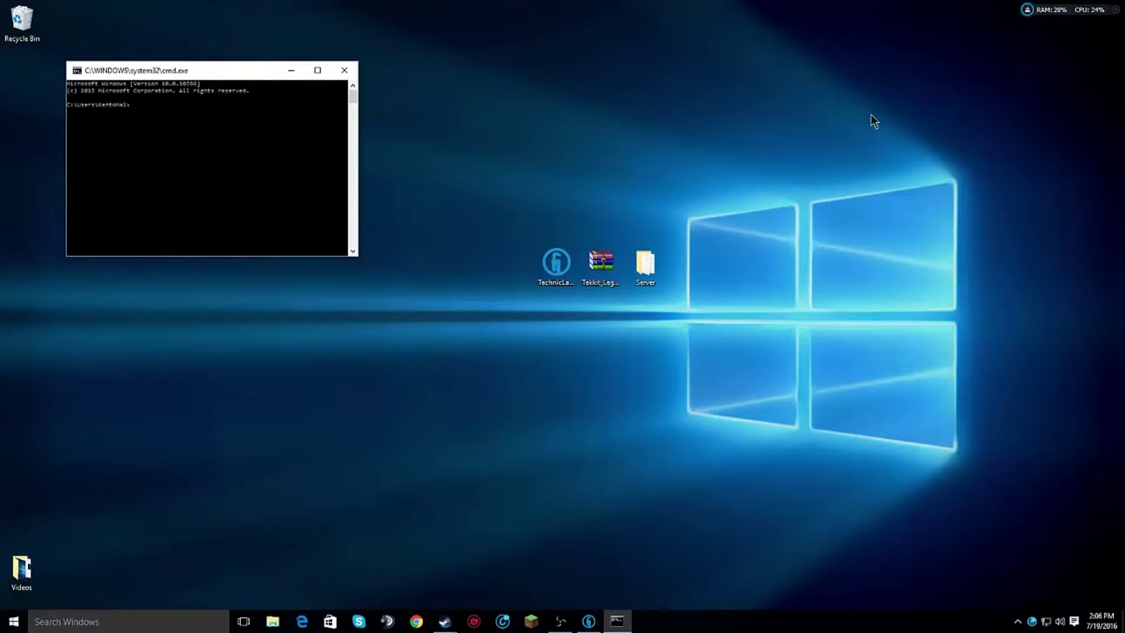
left_click_drag(191, 70, 473, 147)
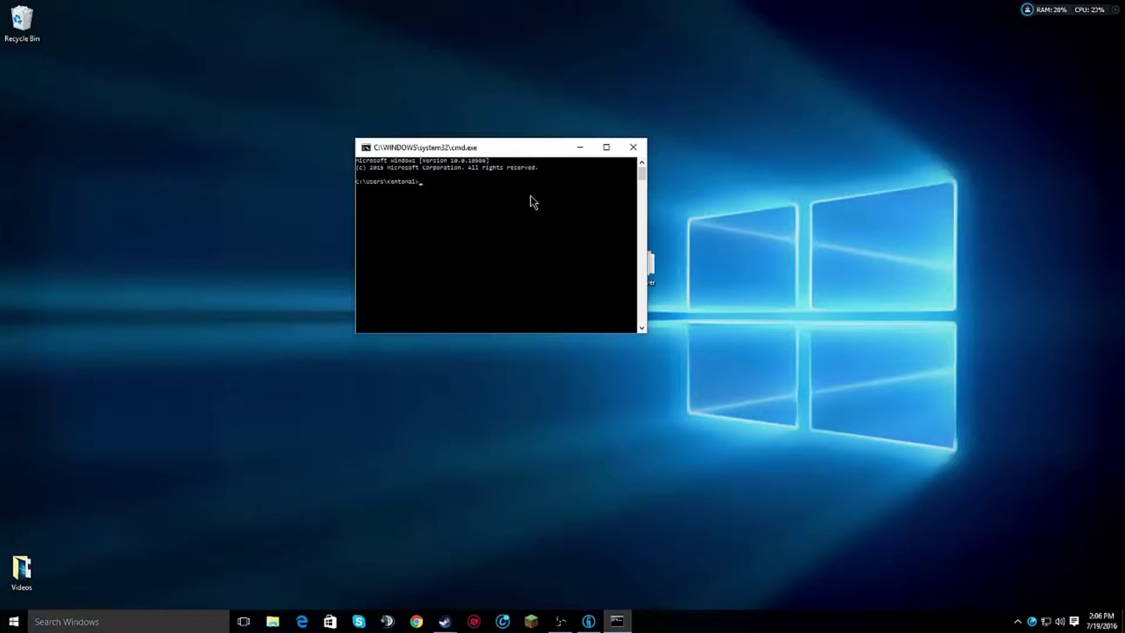
type("ipconfig")
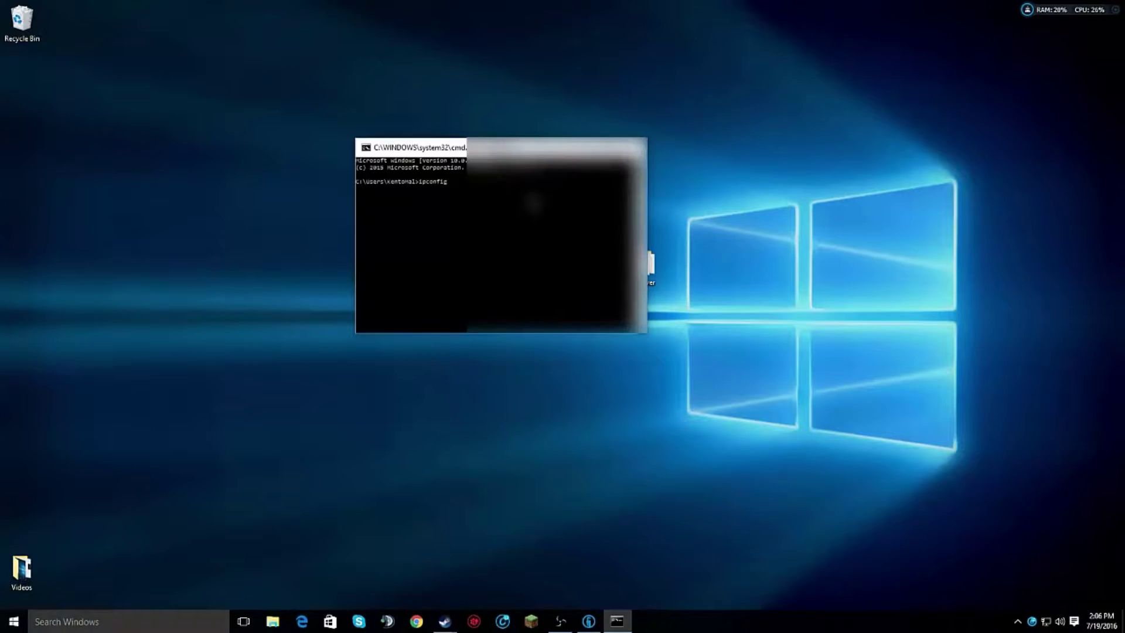
key("Return")
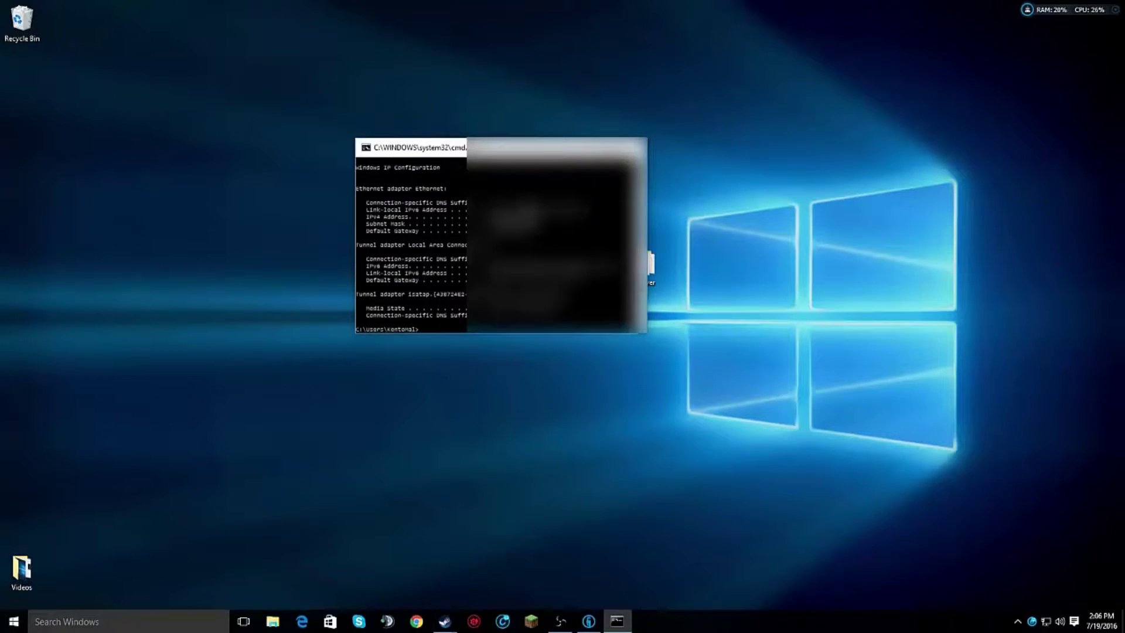
Find and mark the Ethernet adapter's Default Gateway address in the ipconfig output, and close the Command Prompt
scroll(448, 252, "up", 1)
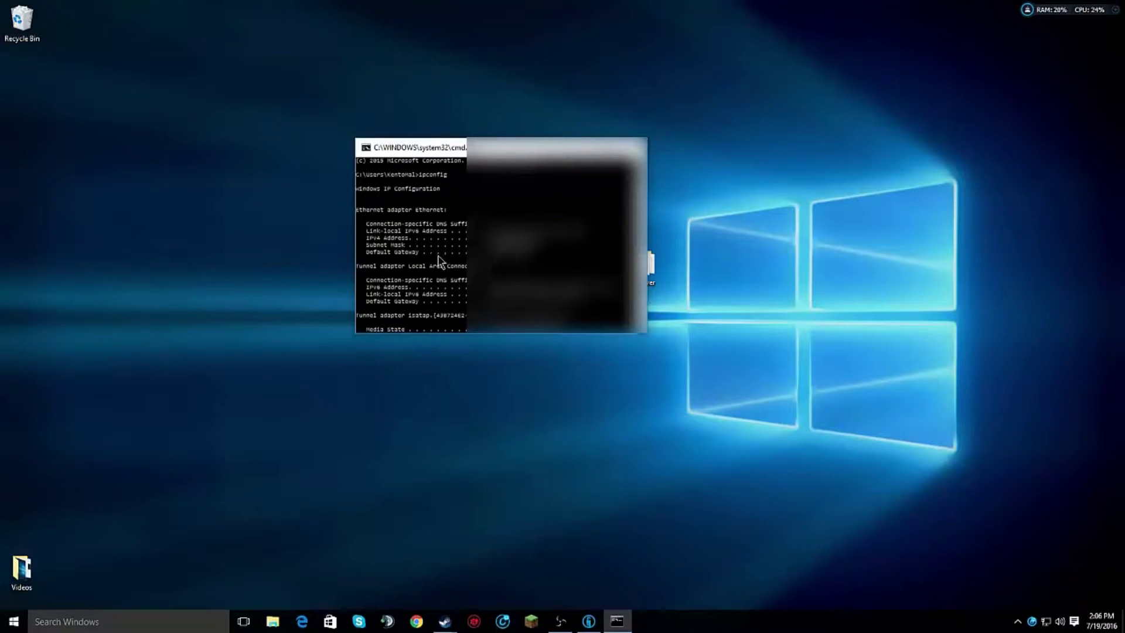
right_click(411, 257)
left_click(434, 262)
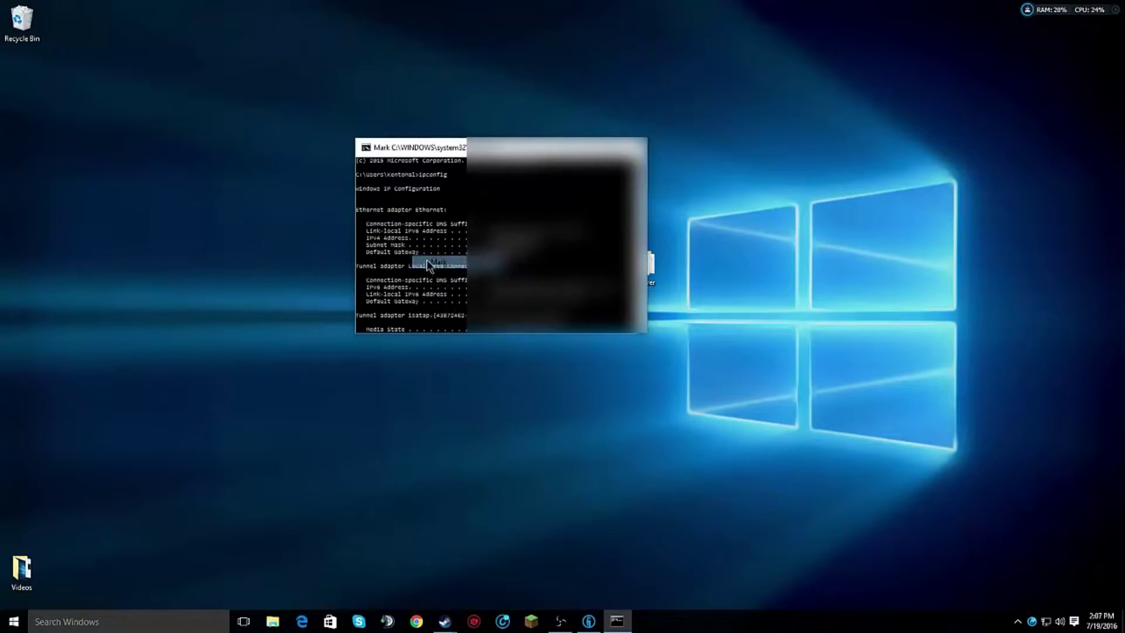
left_click_drag(367, 252, 420, 258)
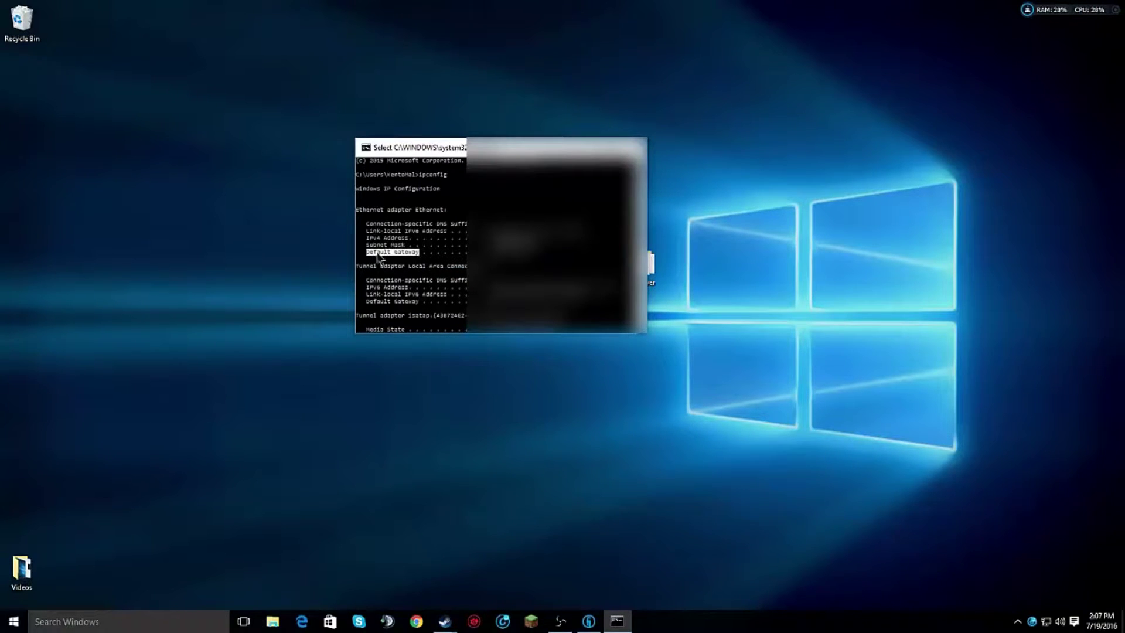
left_click_drag(543, 253, 495, 252)
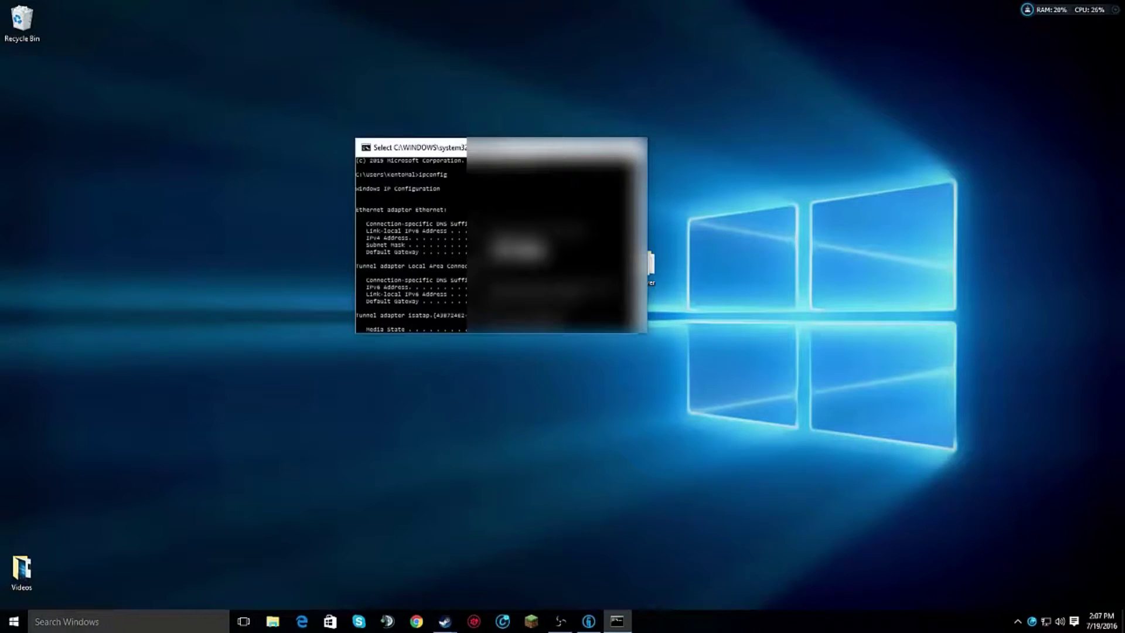
left_click(634, 147)
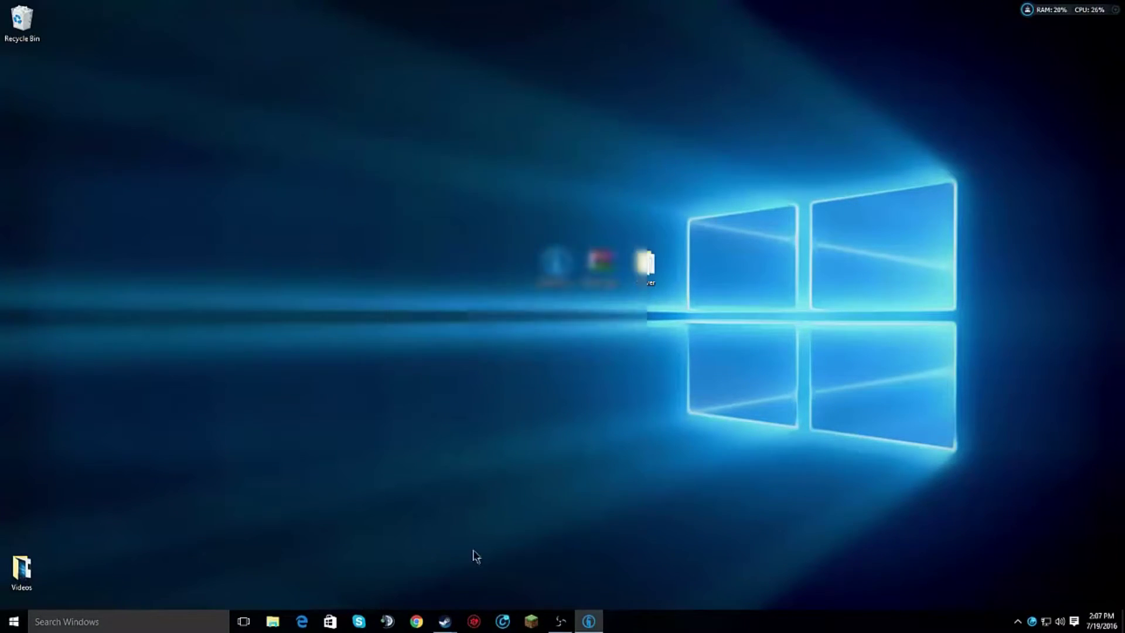
Switch to Chrome, go to the router's address 192.168.1.1, and log in with the prefilled credentials
left_click(416, 621)
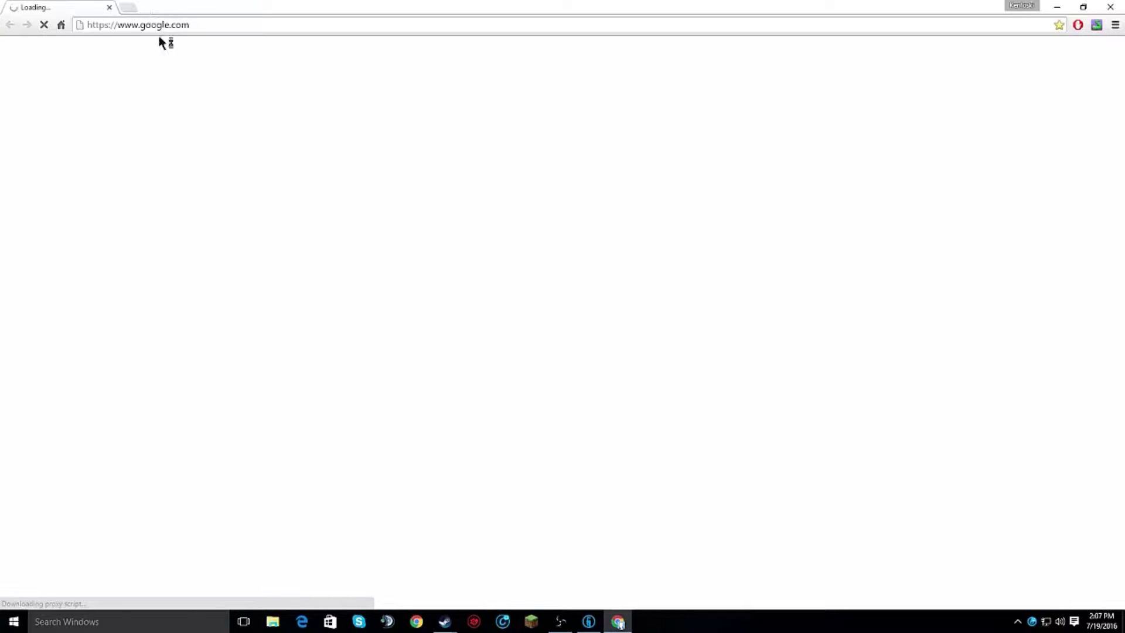
left_click(167, 25)
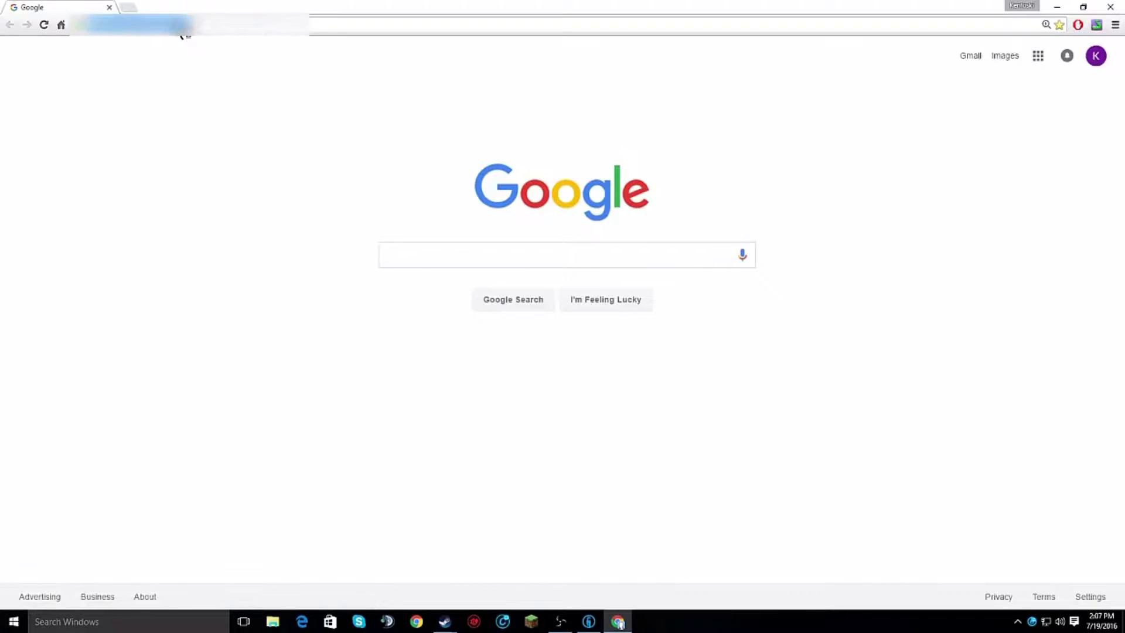
type("192")
key("Return")
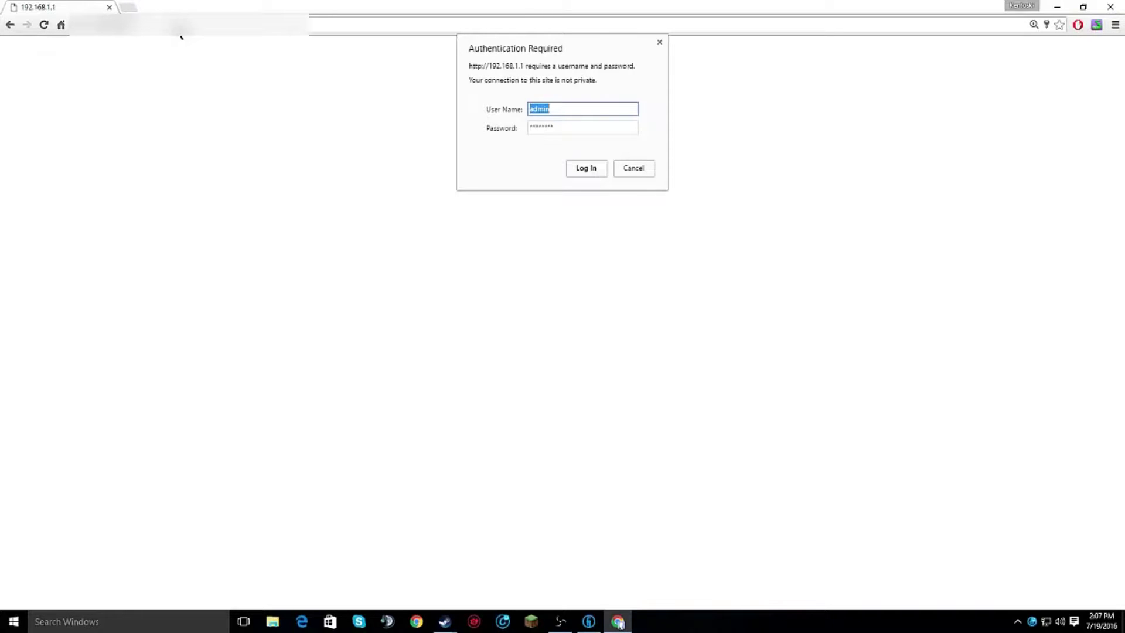
key("Return")
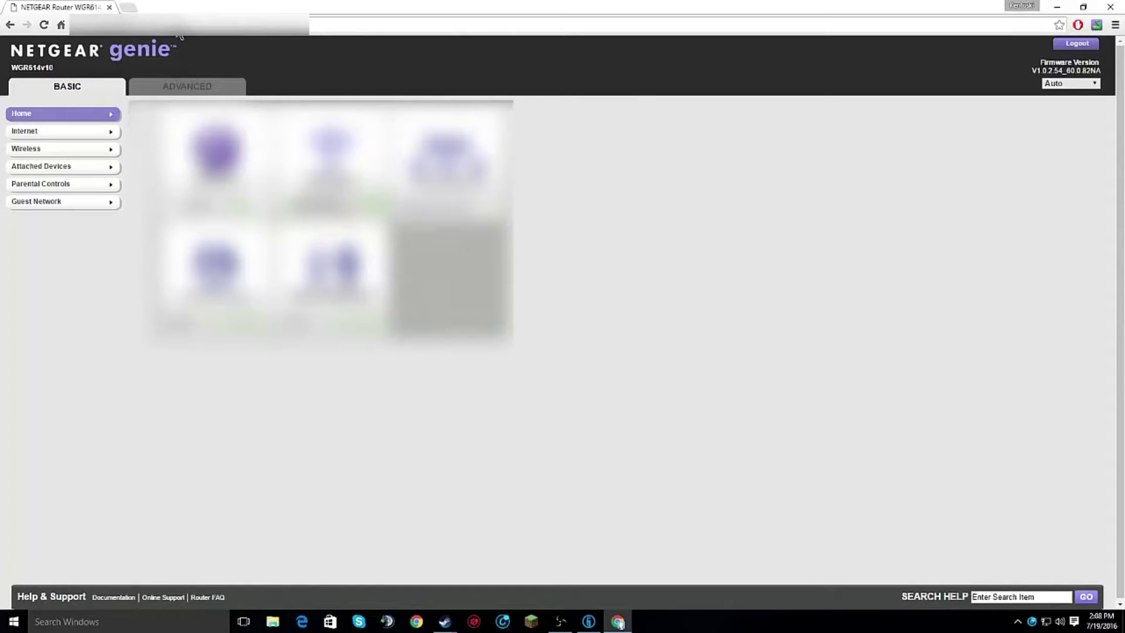
Open the Port Forwarding / Port Triggering page in the router's advanced setup
left_click(176, 86)
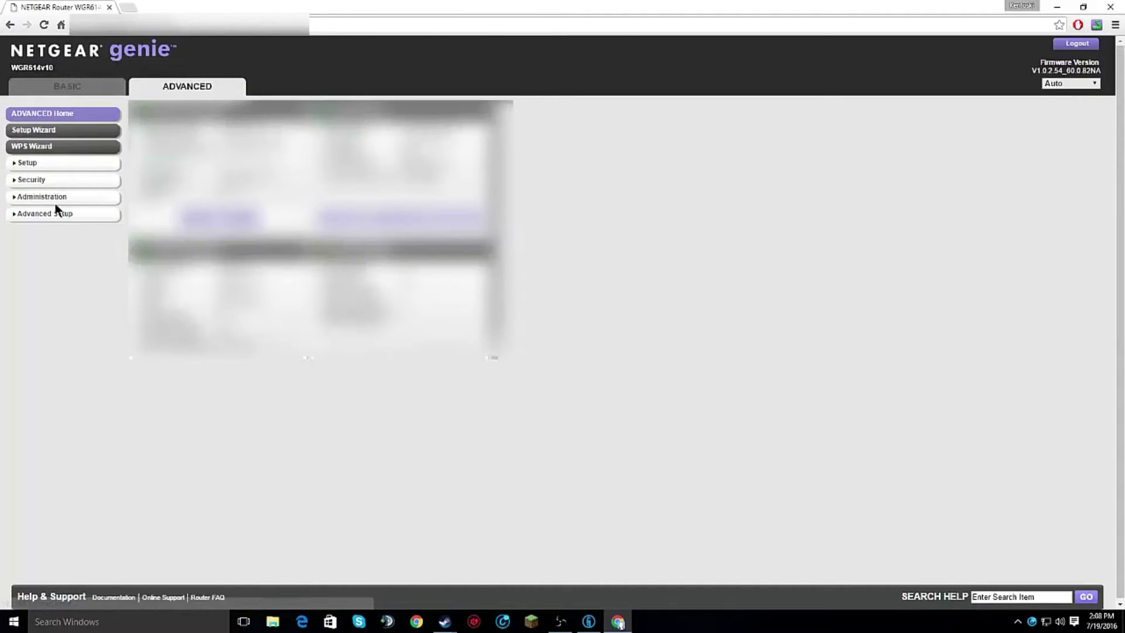
left_click(59, 219)
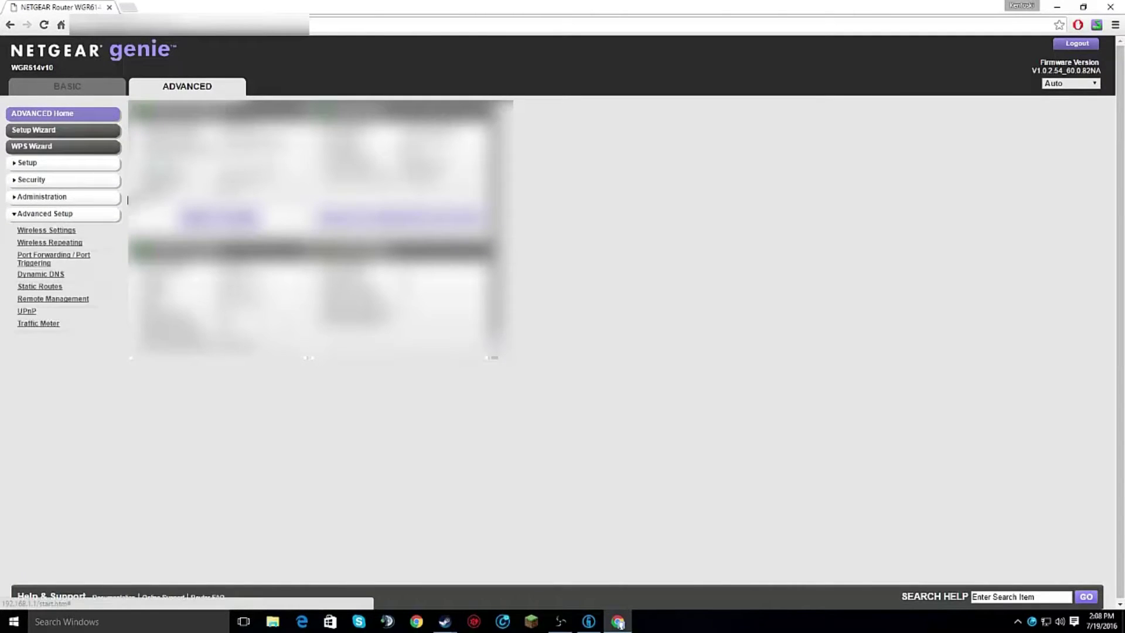
left_click(49, 263)
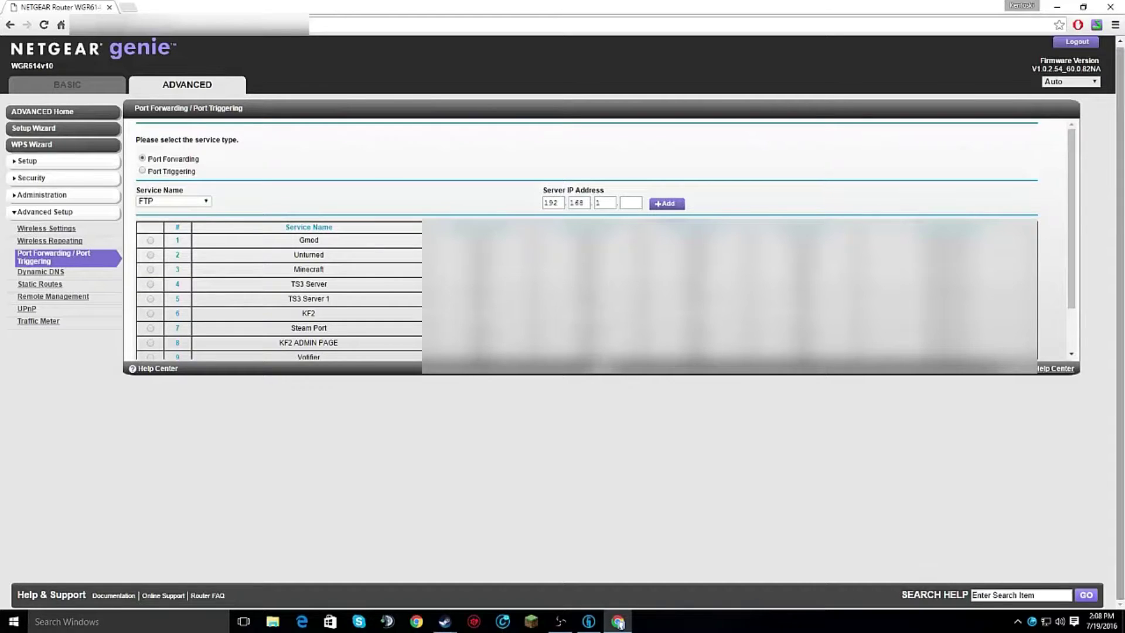
Start a new custom port forwarding service and name it Tekkit Legends
scroll(1072, 305, "down", 2)
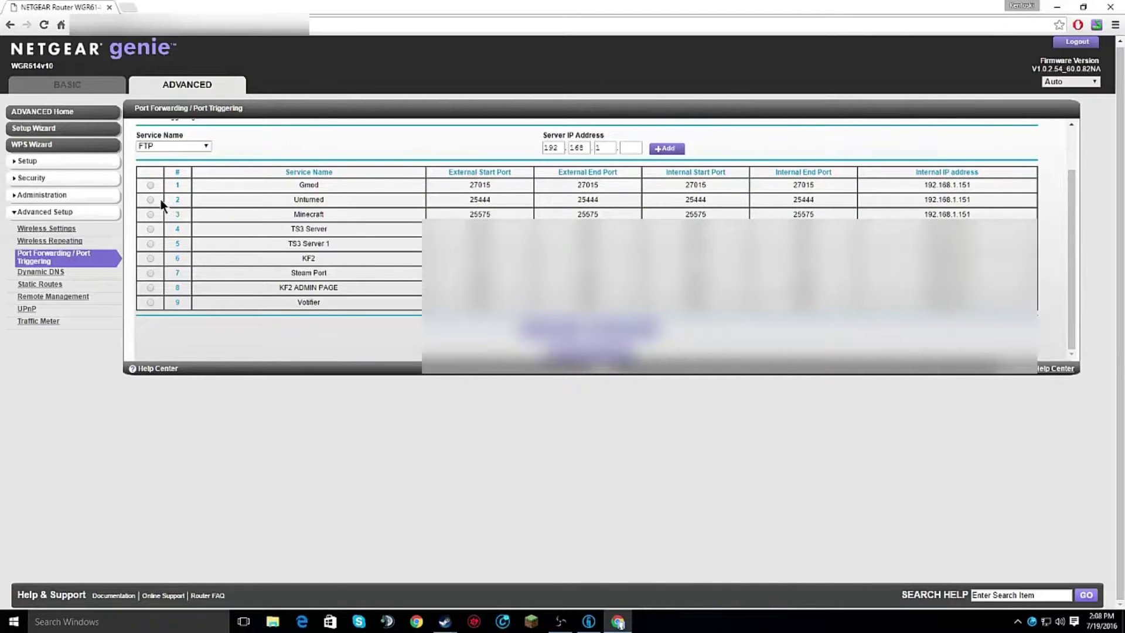
left_click(150, 215)
left_click(554, 329)
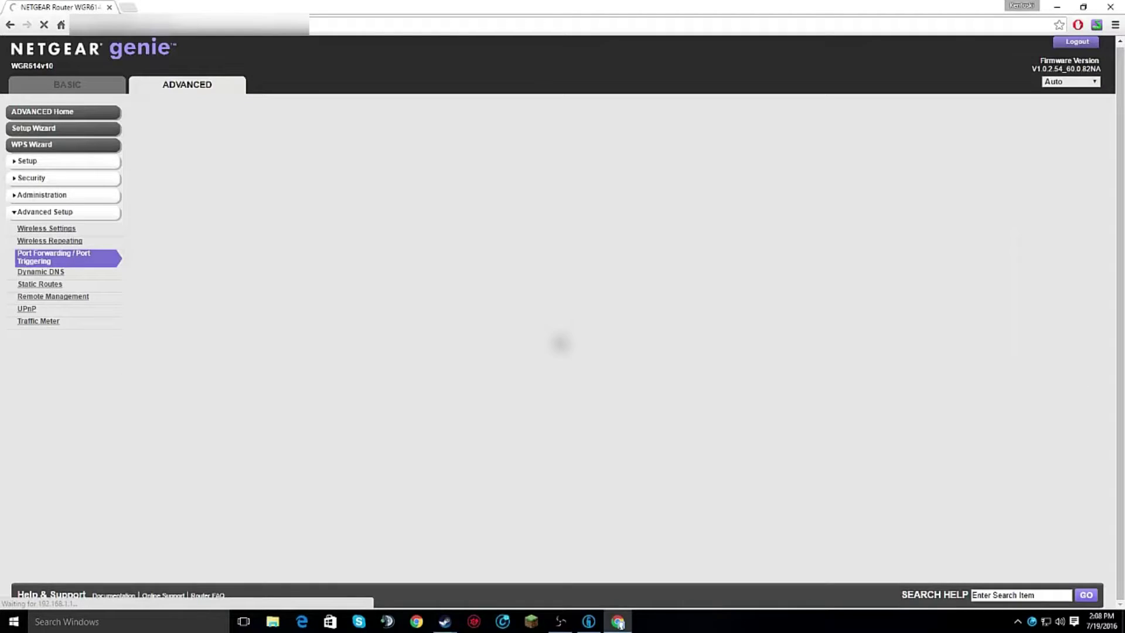
left_click(546, 163)
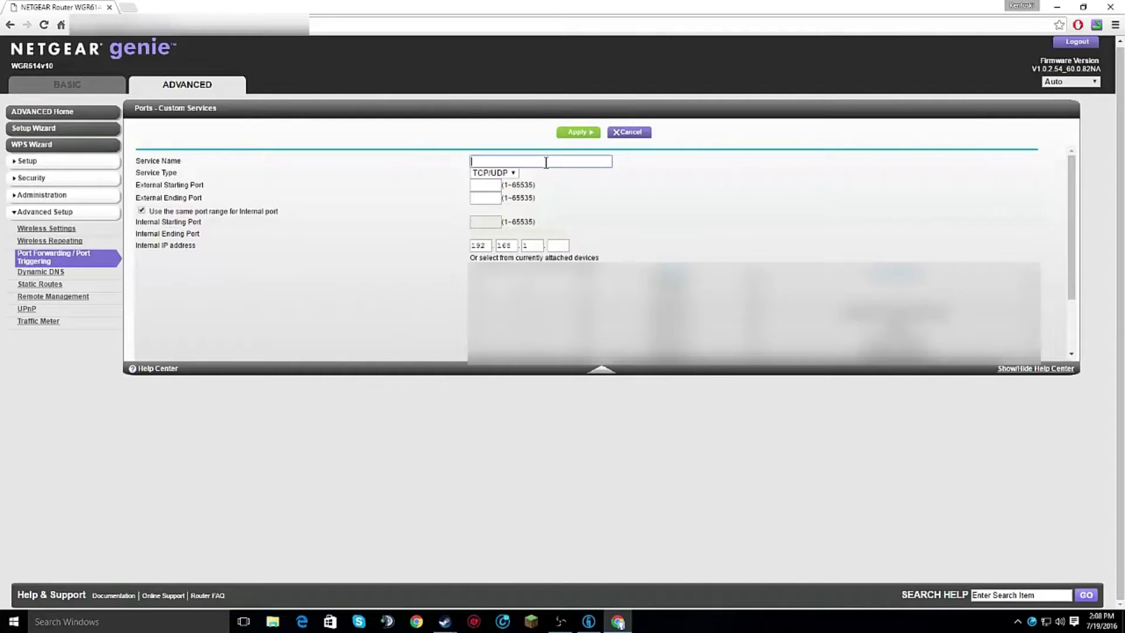
type("M")
key("BackSpace")
type("Tekkit Legends")
left_click(492, 186)
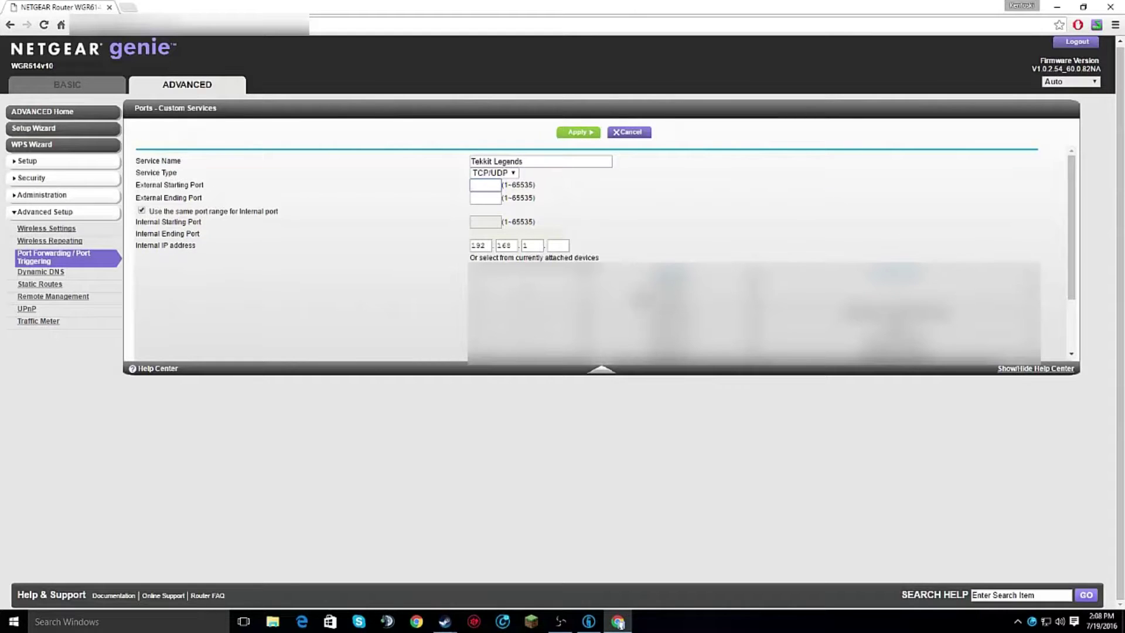
Open server.properties from the desktop's Server folder in Notepad++, look up the server-port value, and close the file and folder
left_click(1122, 621)
double_click(651, 264)
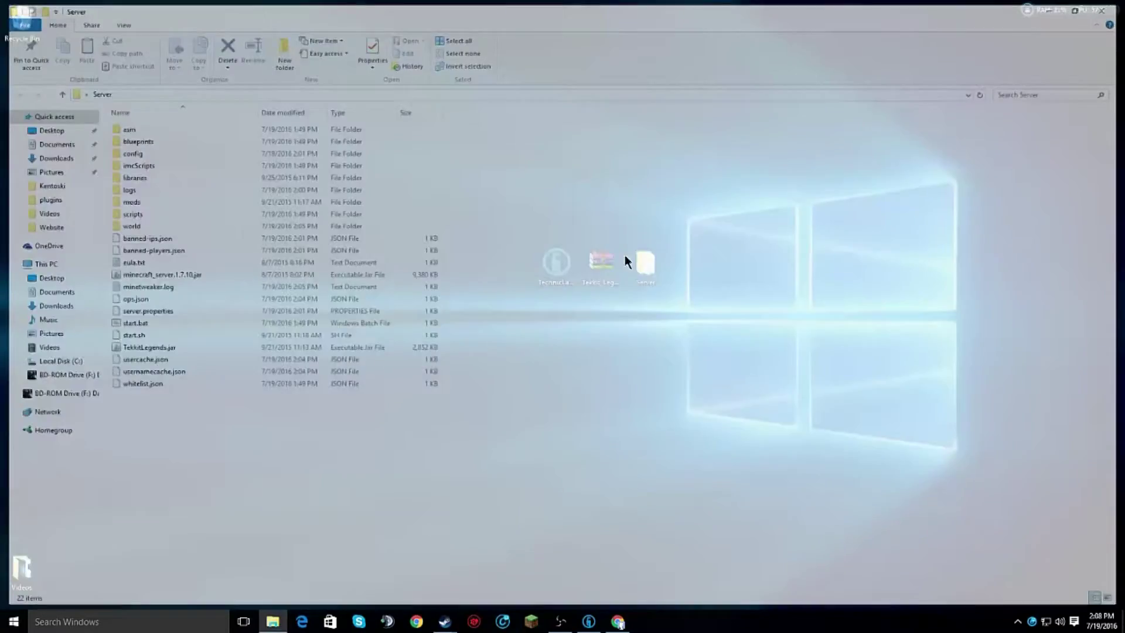
right_click(145, 313)
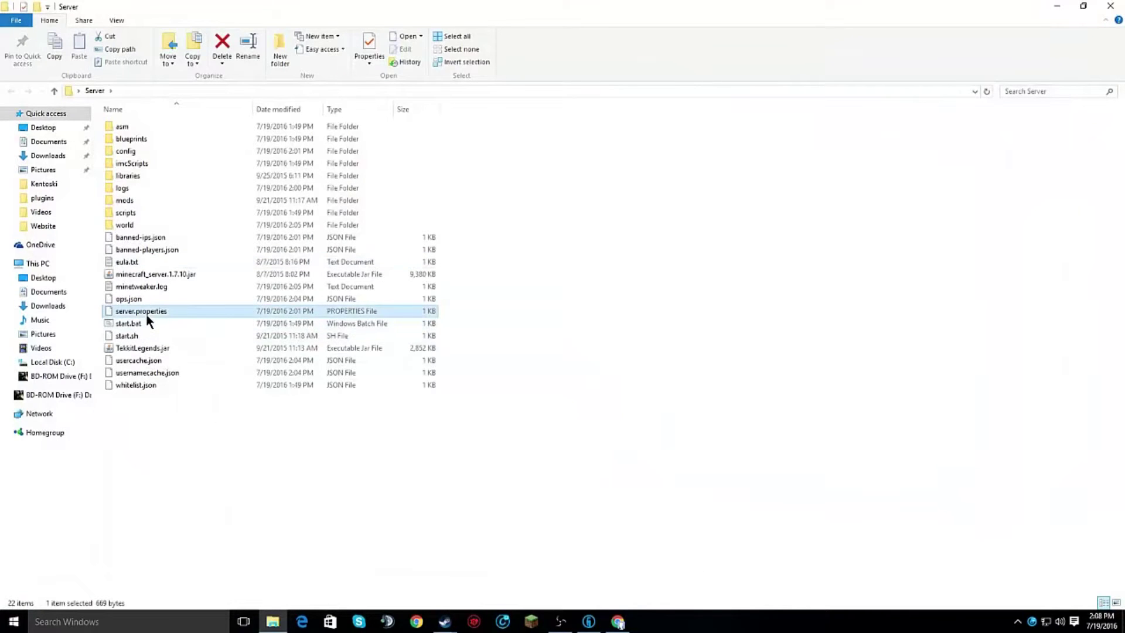
left_click(176, 335)
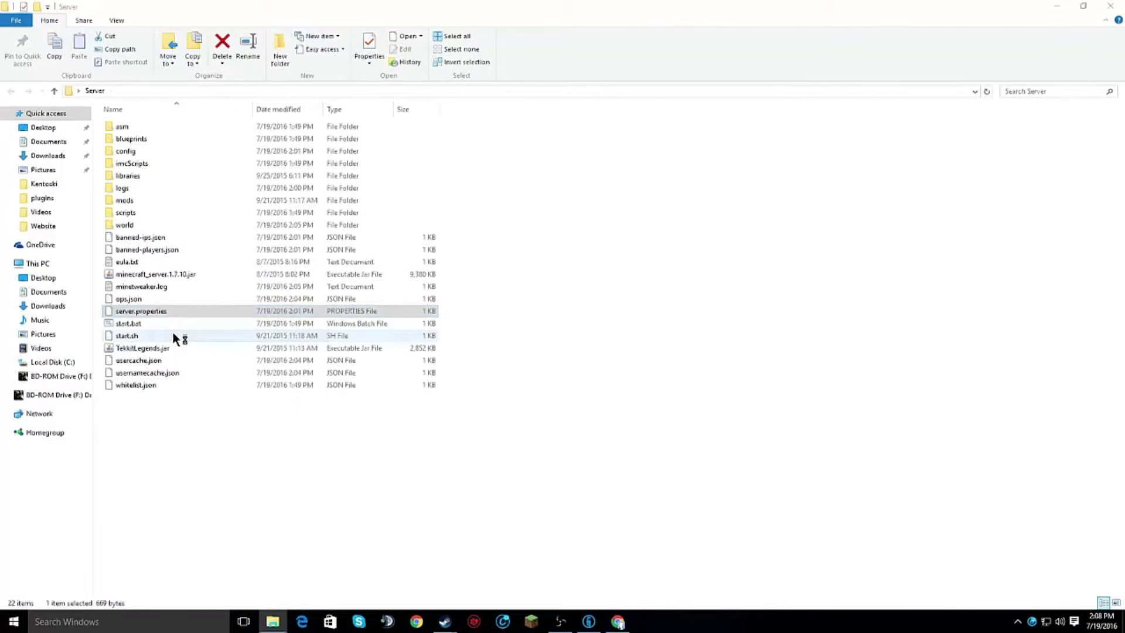
left_click(90, 157)
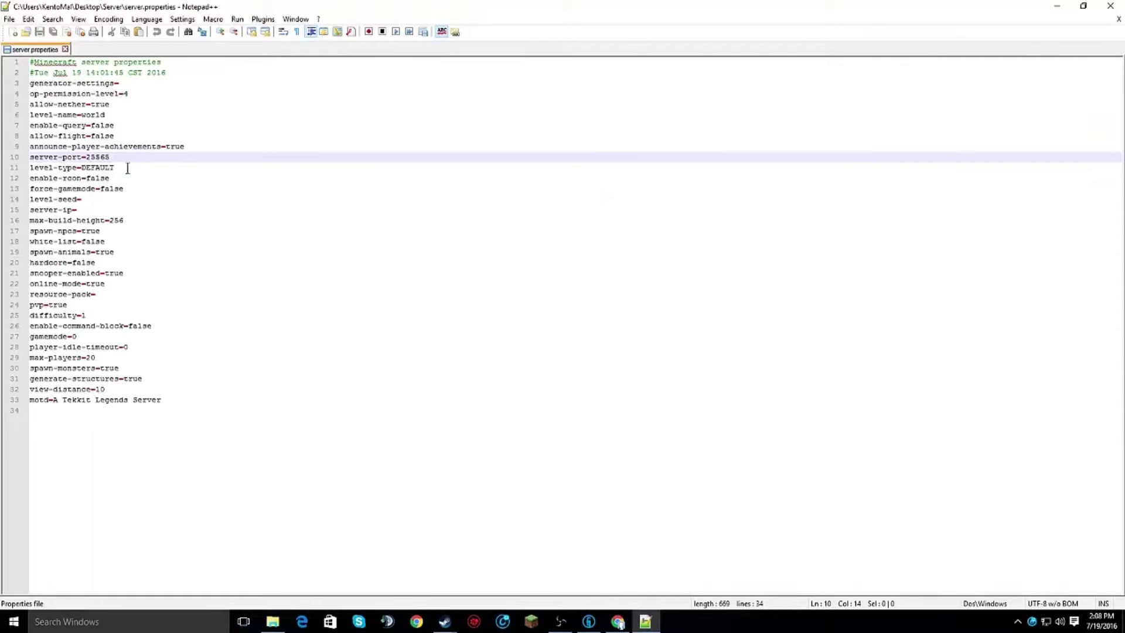
left_click_drag(109, 157, 87, 157)
left_click(1111, 5)
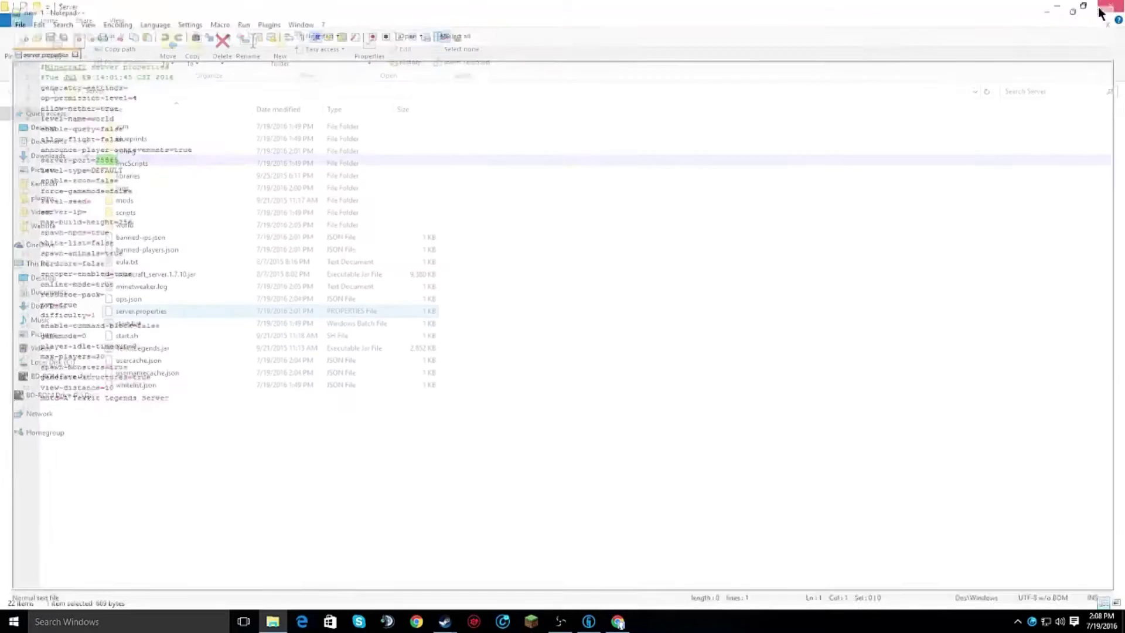
key("alt+F4")
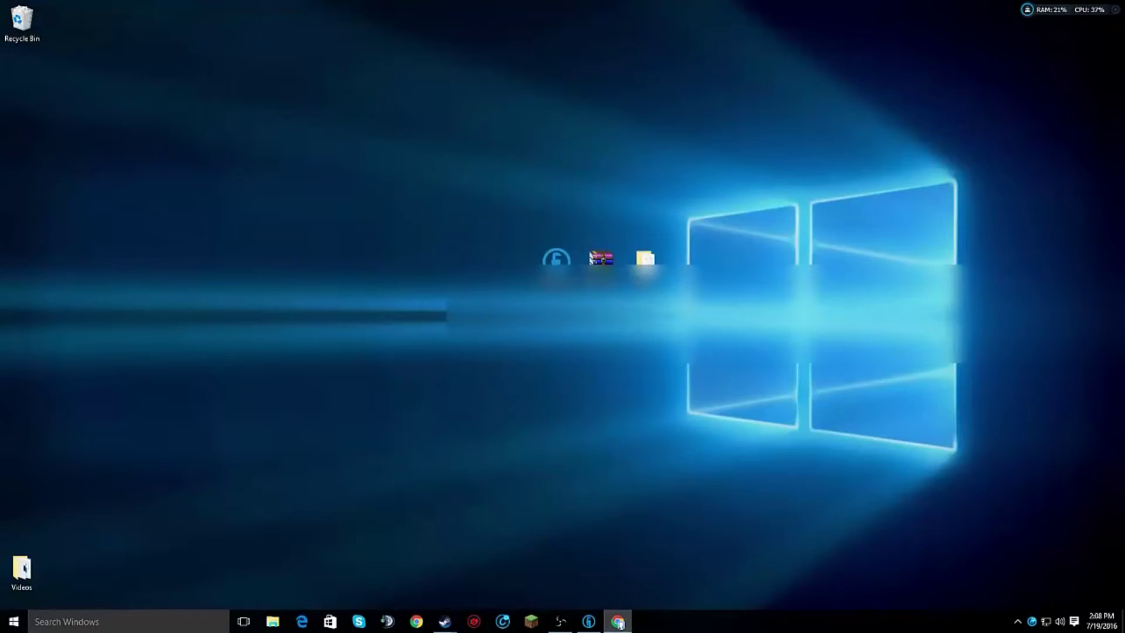
Return to the router page in Chrome and set the service's external starting and ending ports to 25565
left_click(618, 621)
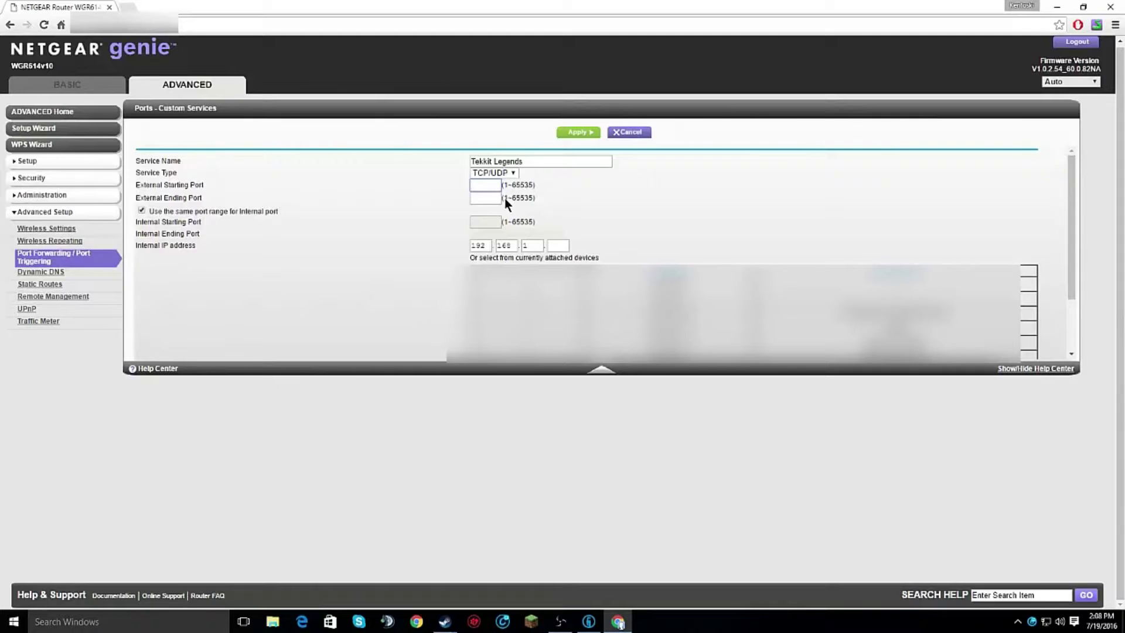
left_click(490, 187)
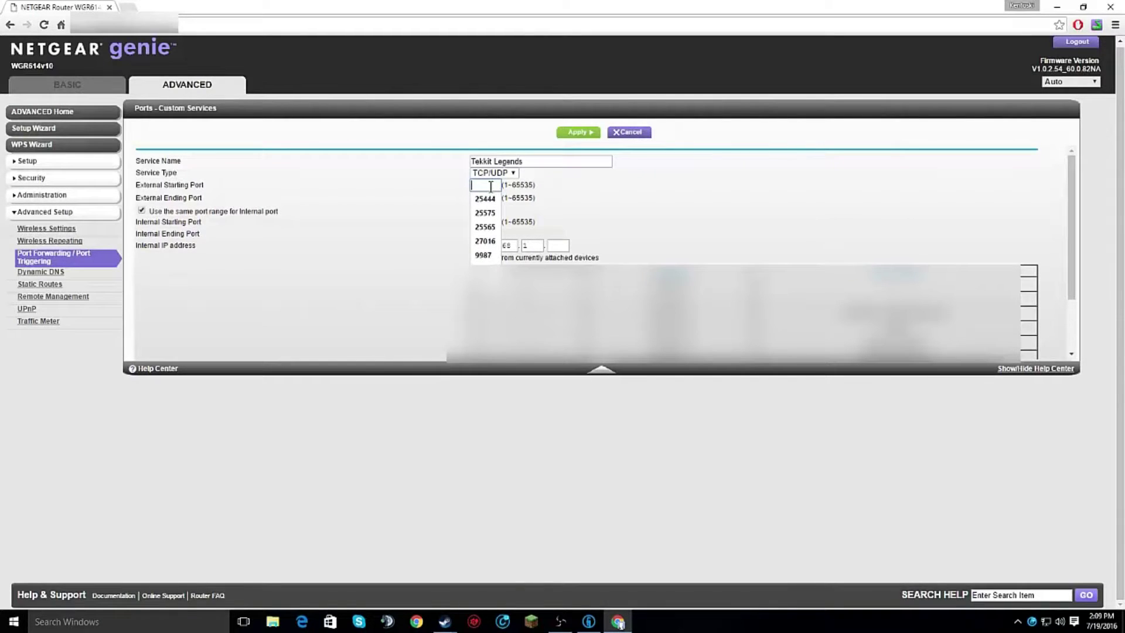
type("25565")
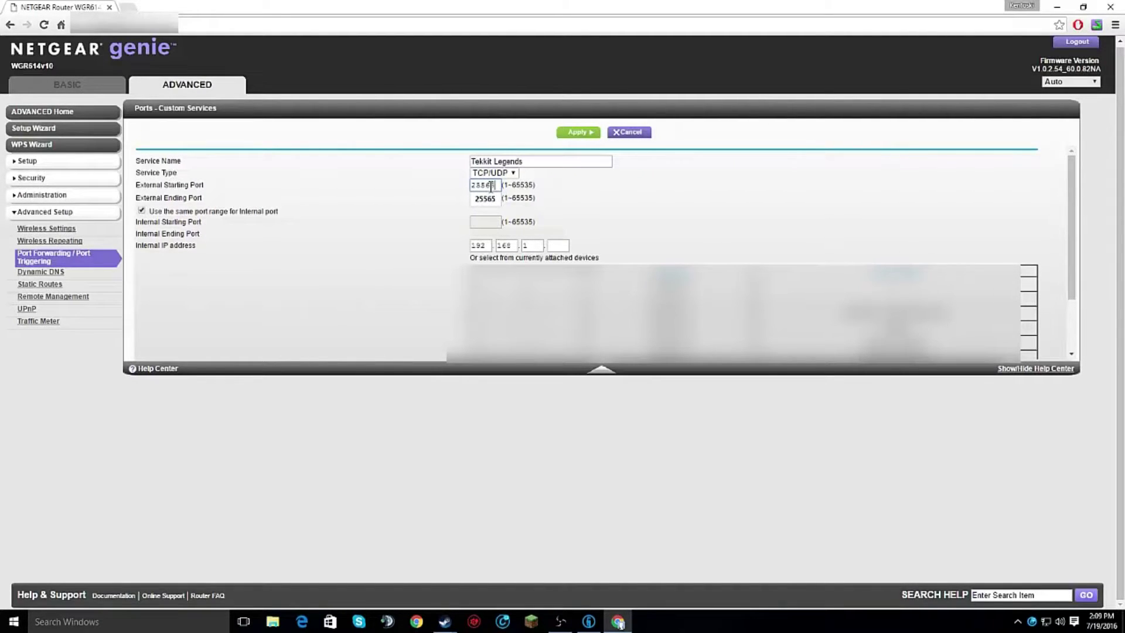
key("Tab")
type("25565")
key("Tab")
key("Tab")
key("Tab")
key("Tab")
key("Tab")
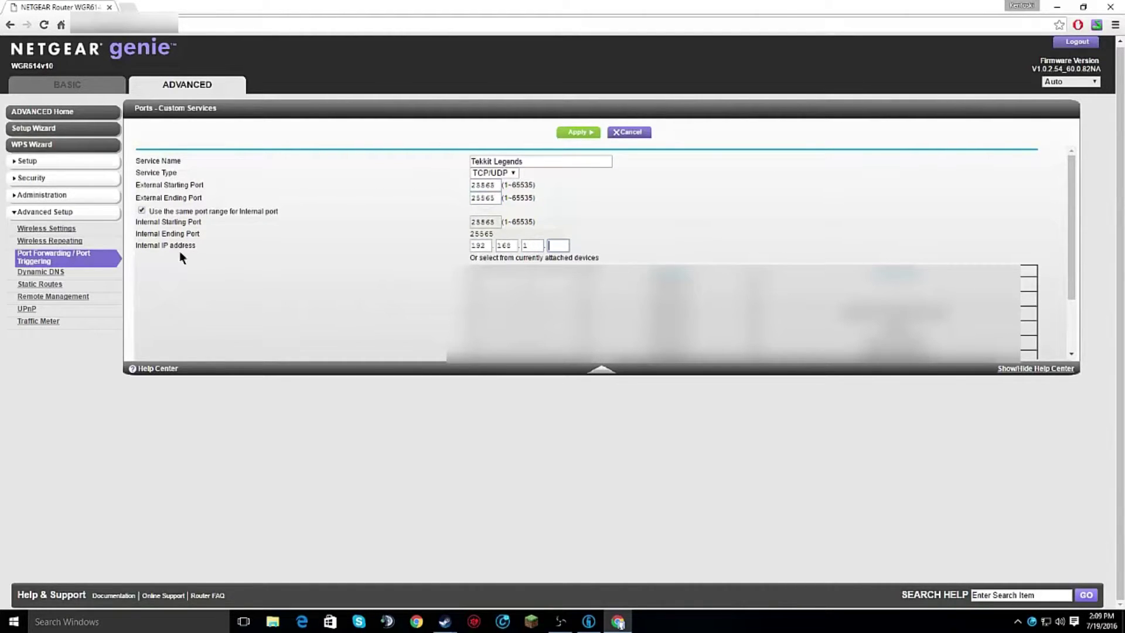
Open a new Command Prompt over the router page and run ipconfig again
key("super+r")
key("Return")
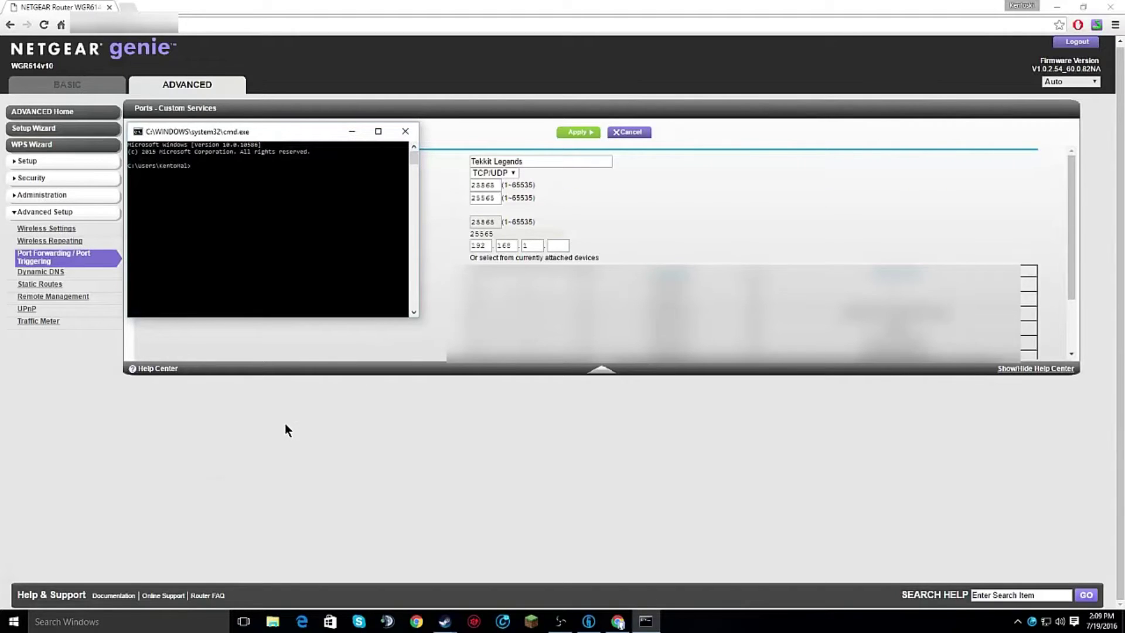
key("super")
left_click(295, 208)
type("ipconfig")
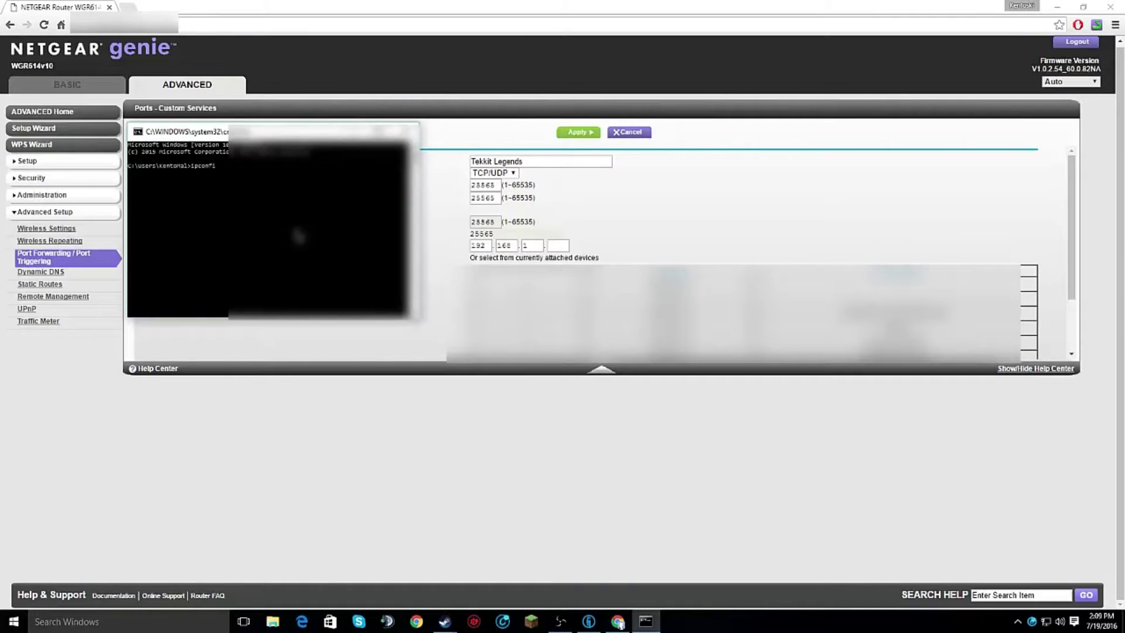
key("Return")
scroll(197, 228, "up", 2)
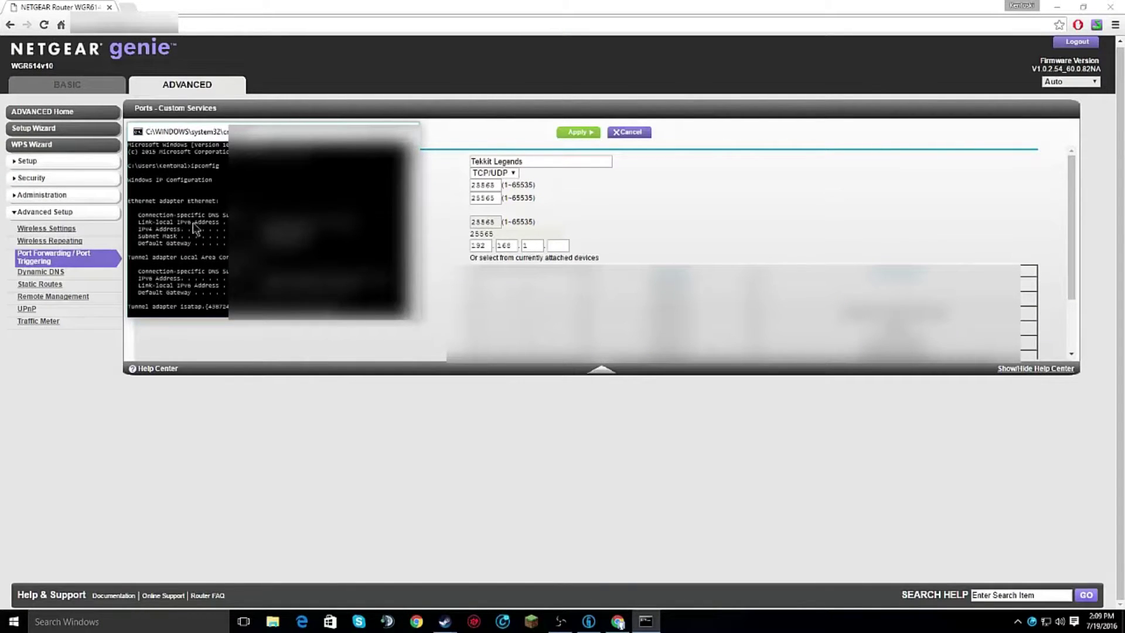
Mark the Ethernet adapter's IPv4 Address label and its value in the ipconfig output
right_click(152, 229)
left_click(167, 239)
left_click_drag(134, 230, 181, 234)
left_click_drag(351, 230, 253, 231)
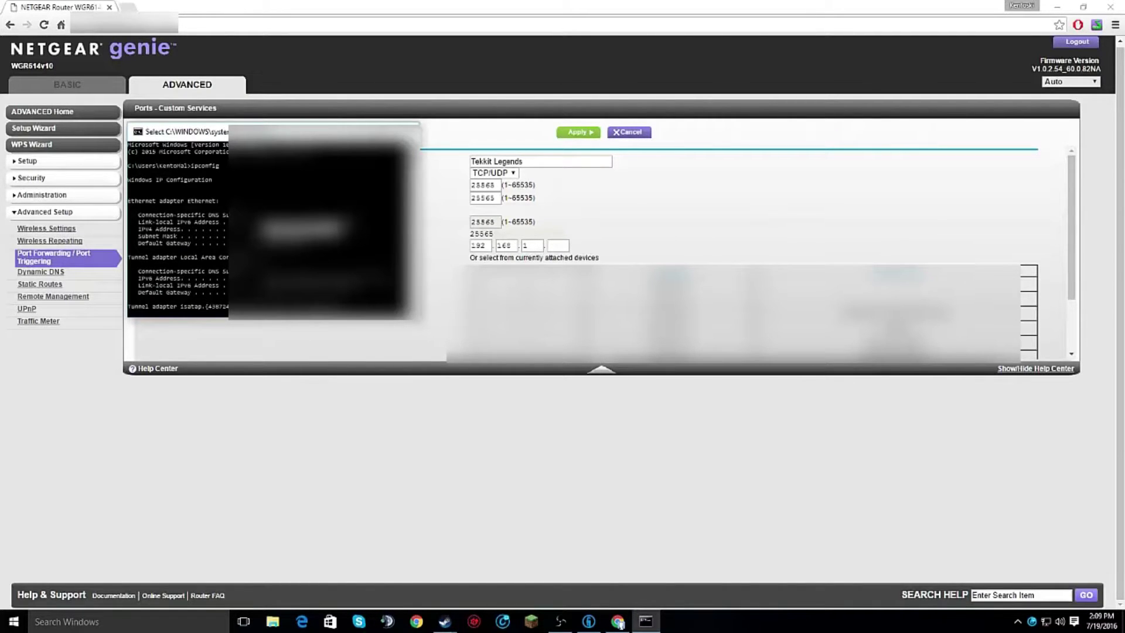
Close the Command Prompt, complete the internal IP address with this computer's last octet, and apply the Tekkit Legends service
left_click(412, 131)
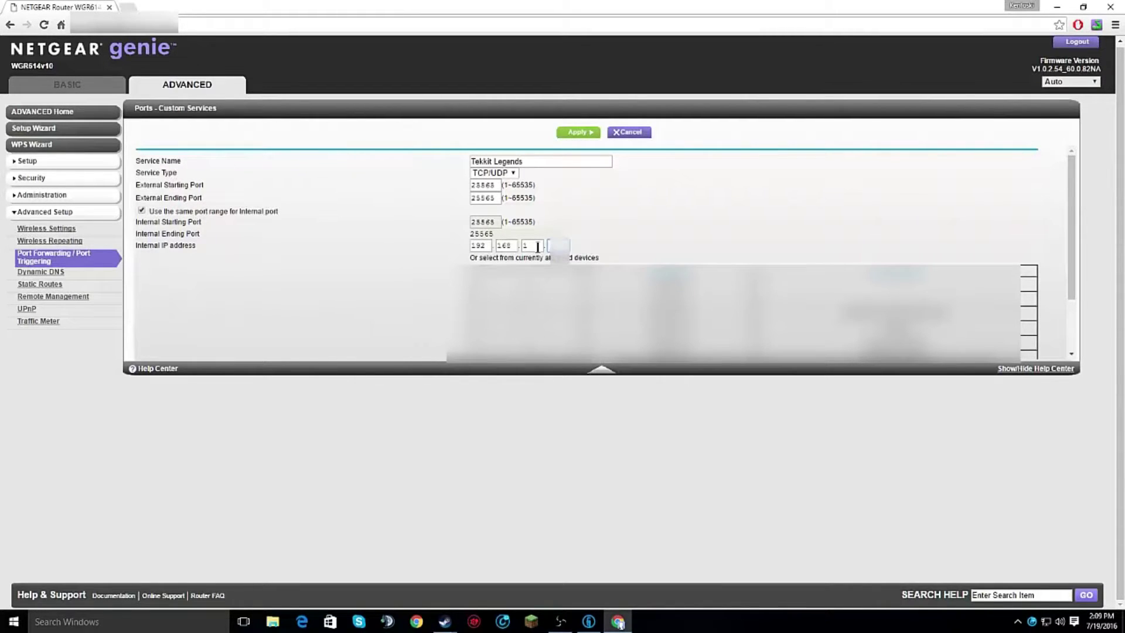
type("1")
left_click_drag(196, 247, 147, 236)
left_click(154, 247)
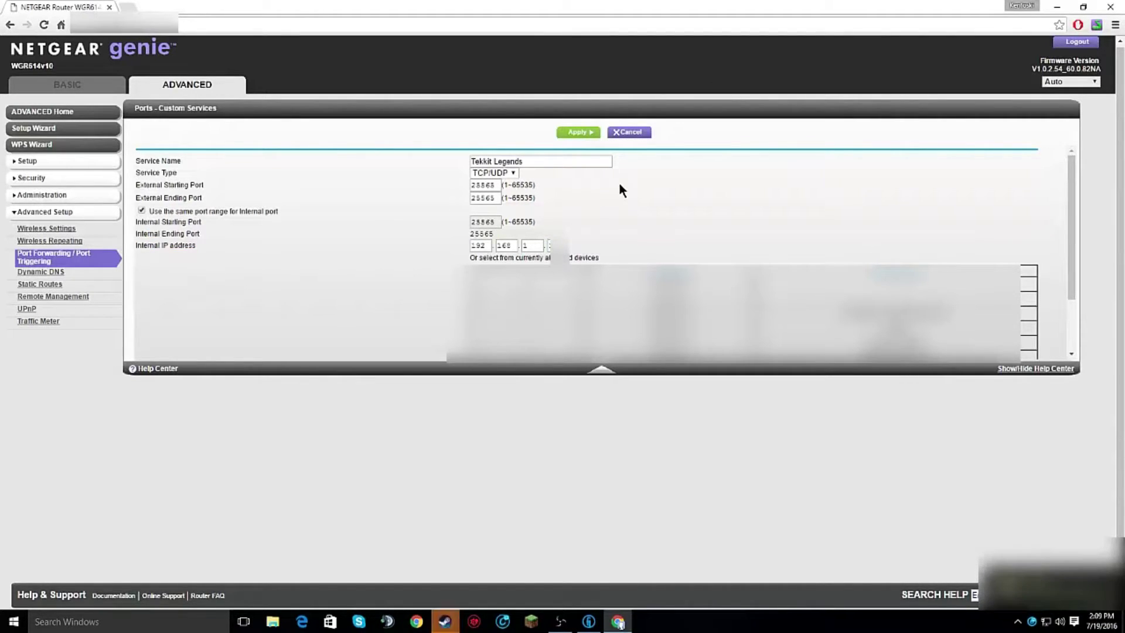
left_click(589, 134)
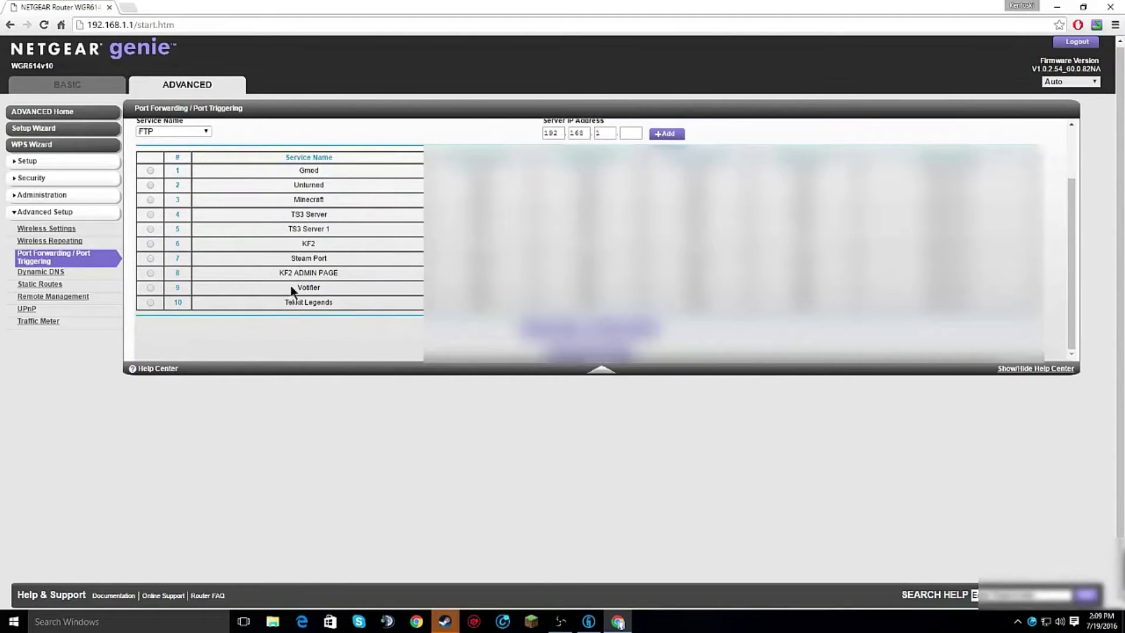
left_click_drag(285, 303, 359, 308)
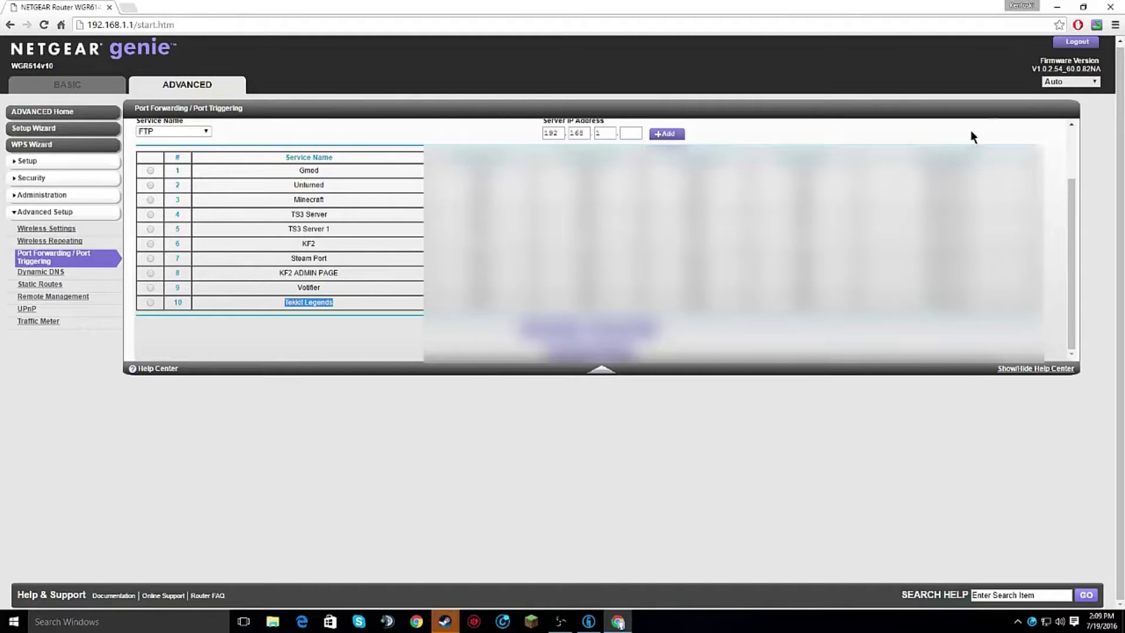
Close Chrome and start the Minecraft server by running start.bat from the desktop's Server folder
left_click(1111, 7)
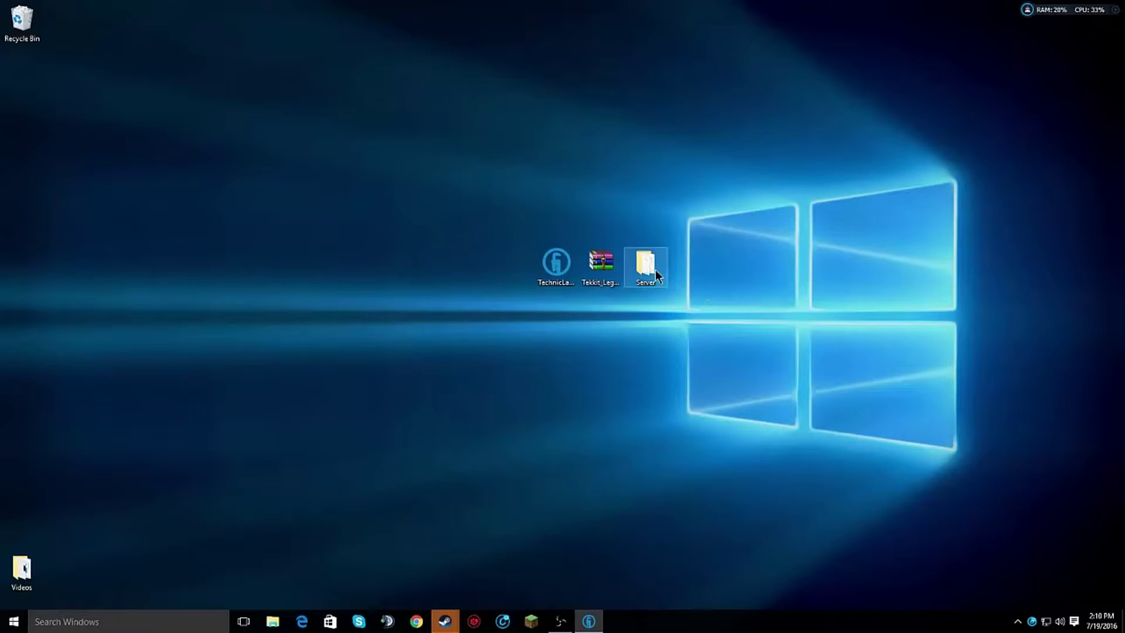
double_click(646, 267)
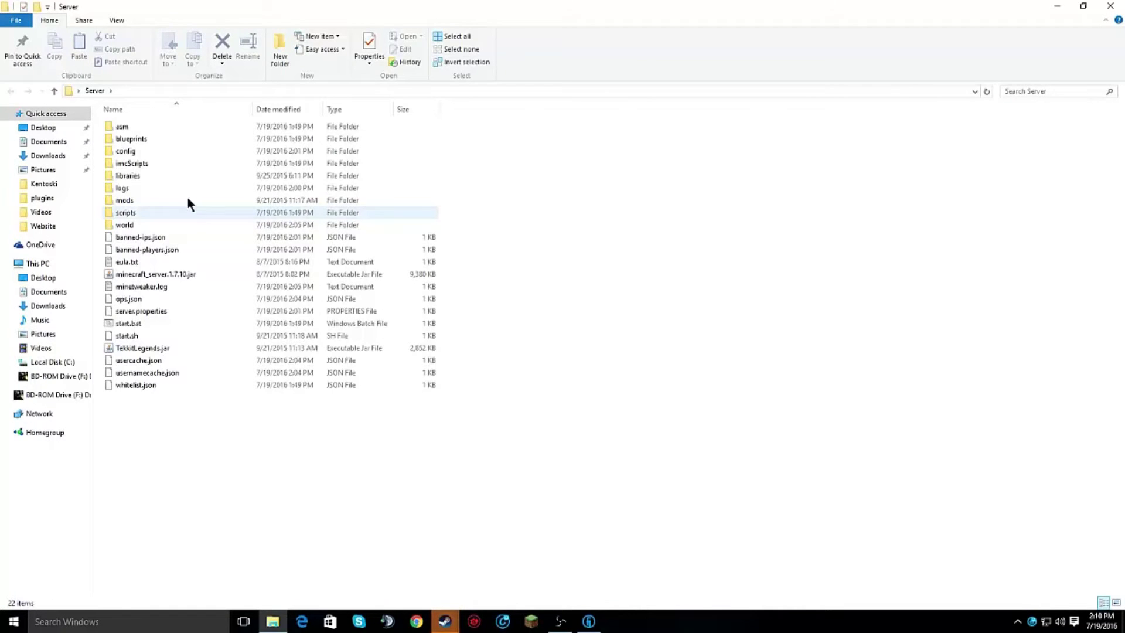
double_click(127, 323)
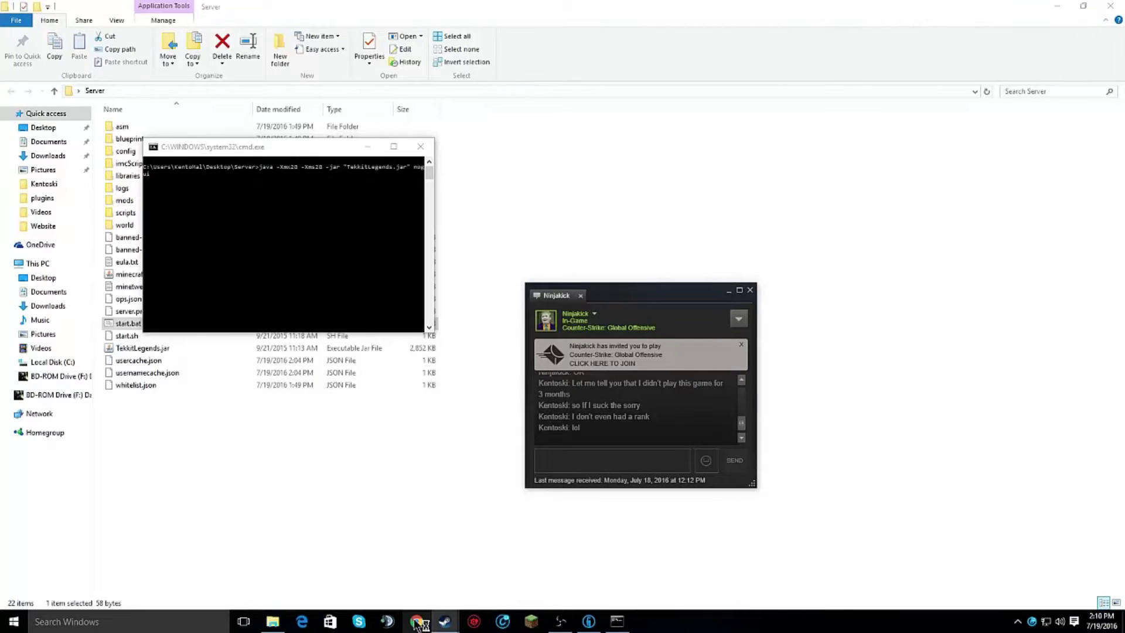
Search Google in Chrome for "ip" to look up this network's public IP address, and close the browser
left_click(417, 622)
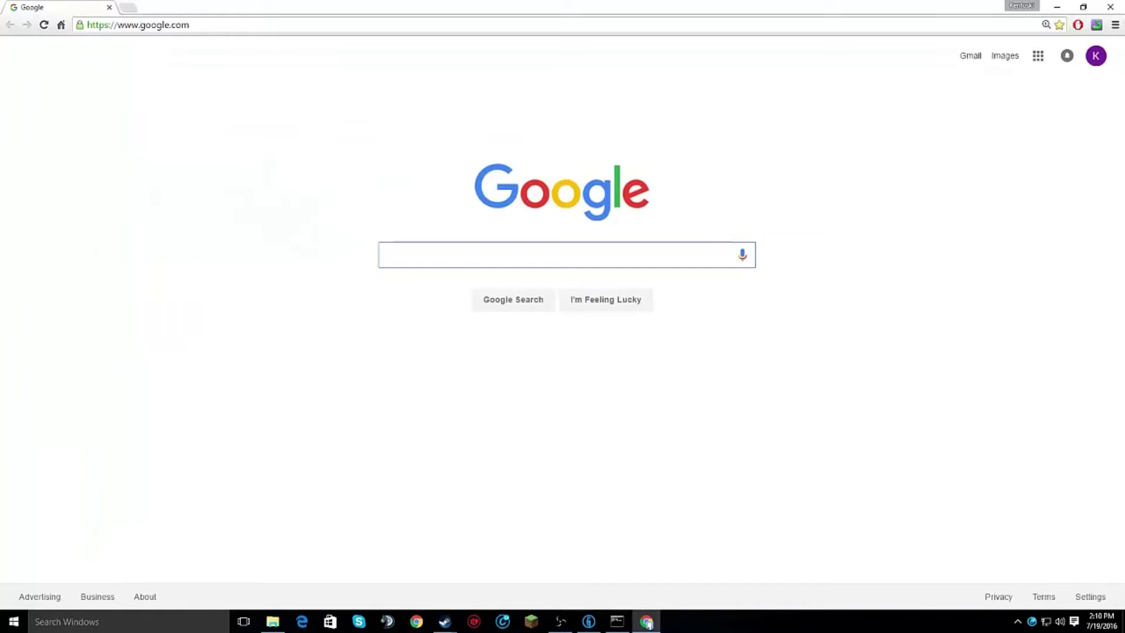
type("ip")
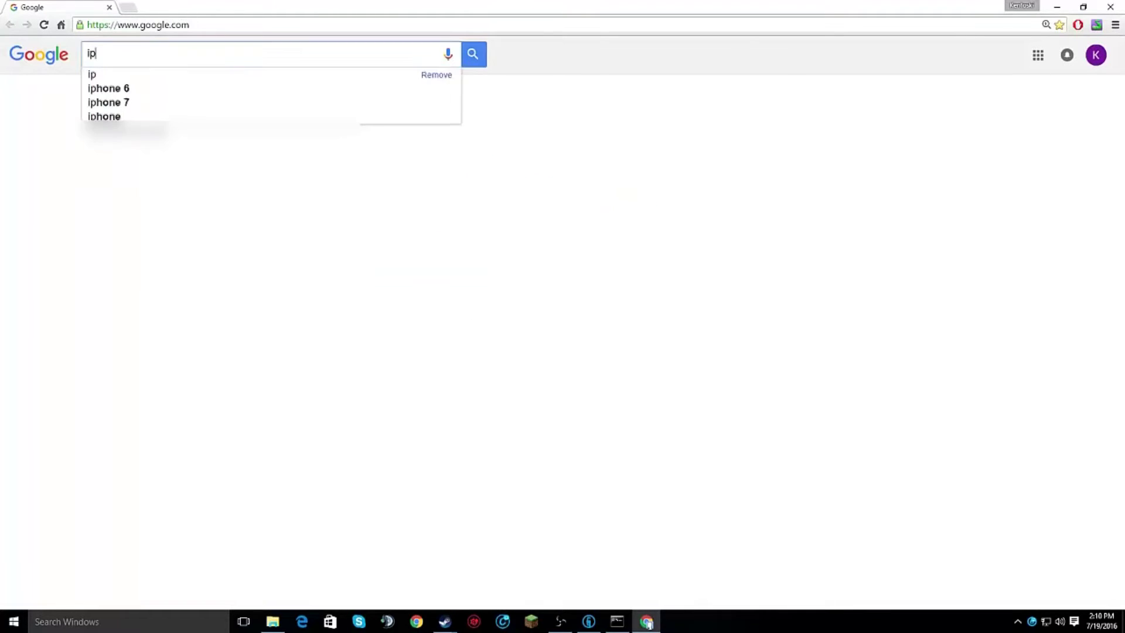
key("Return")
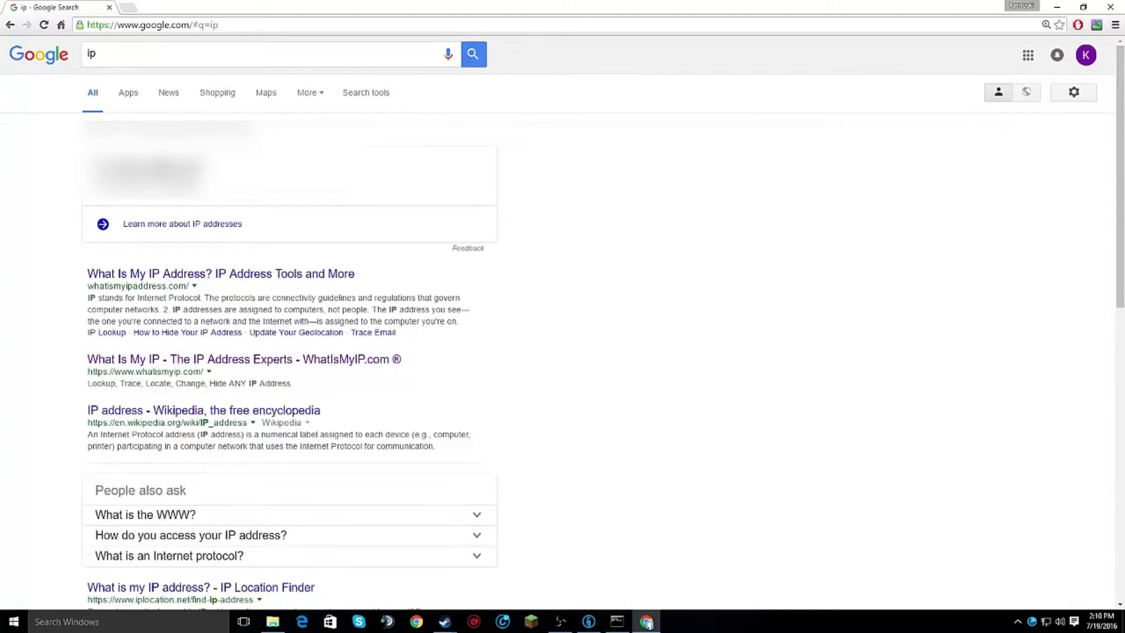
key("ctrl+a")
left_click(45, 164)
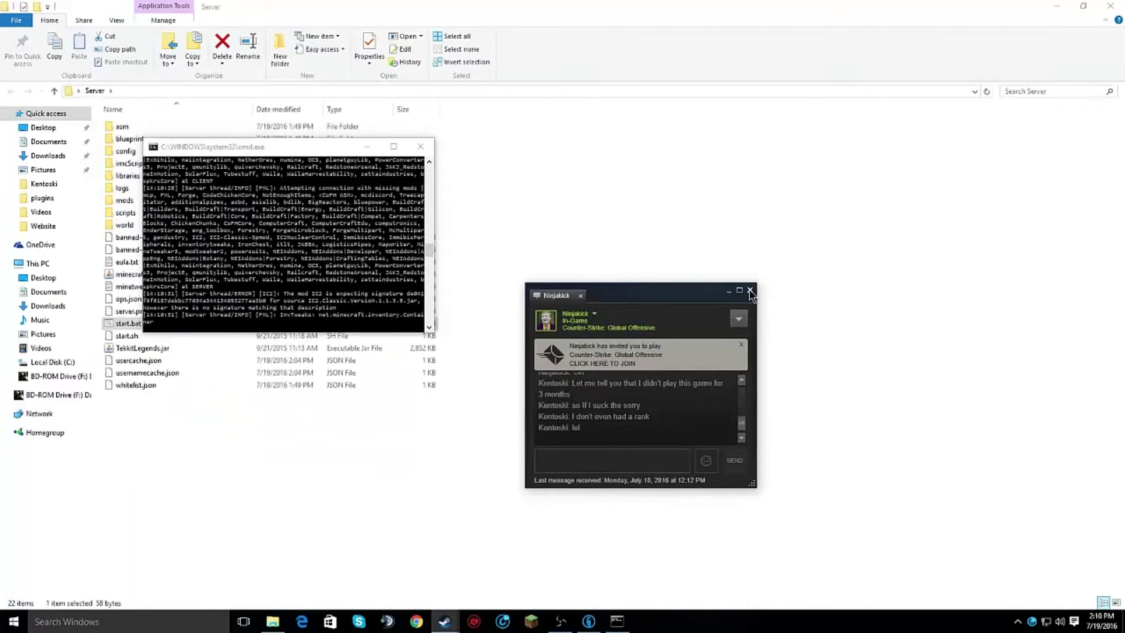
Launch Tekkit Legends from the Technic Launcher and move the server console clear of the game window
left_click(750, 288)
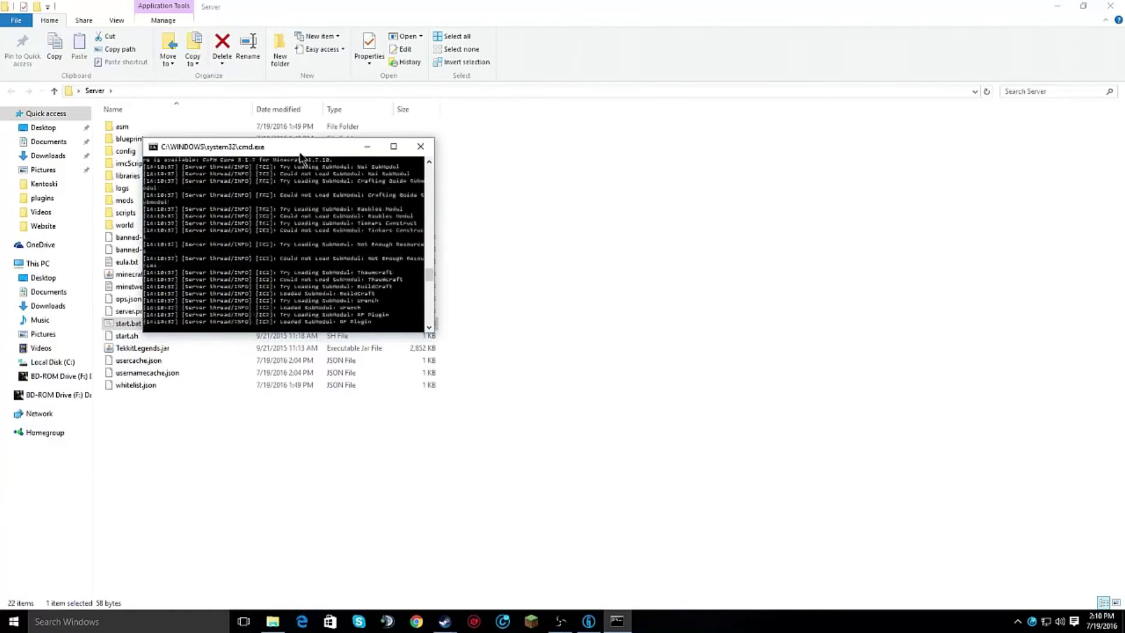
left_click_drag(300, 155, 950, 160)
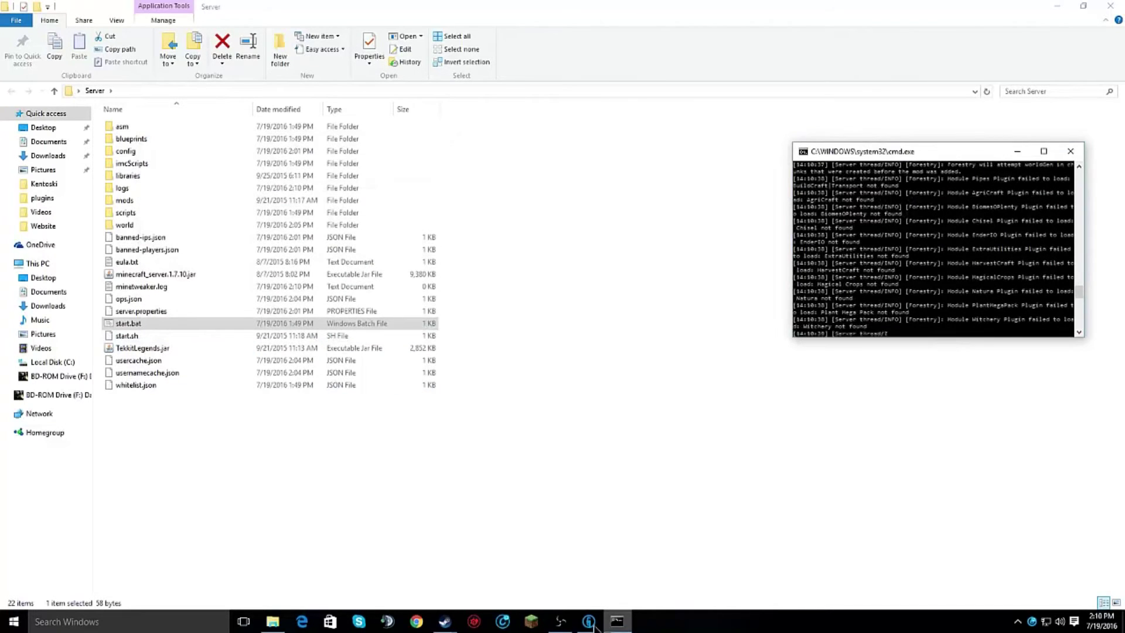
left_click(589, 621)
left_click(871, 466)
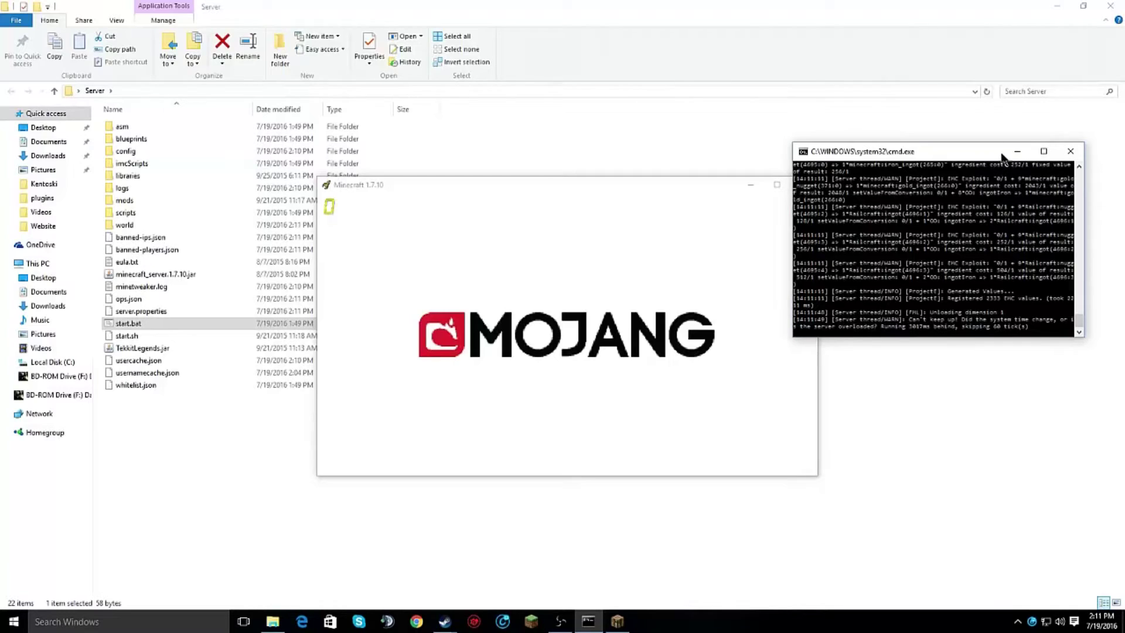
left_click_drag(1003, 157, 1029, 19)
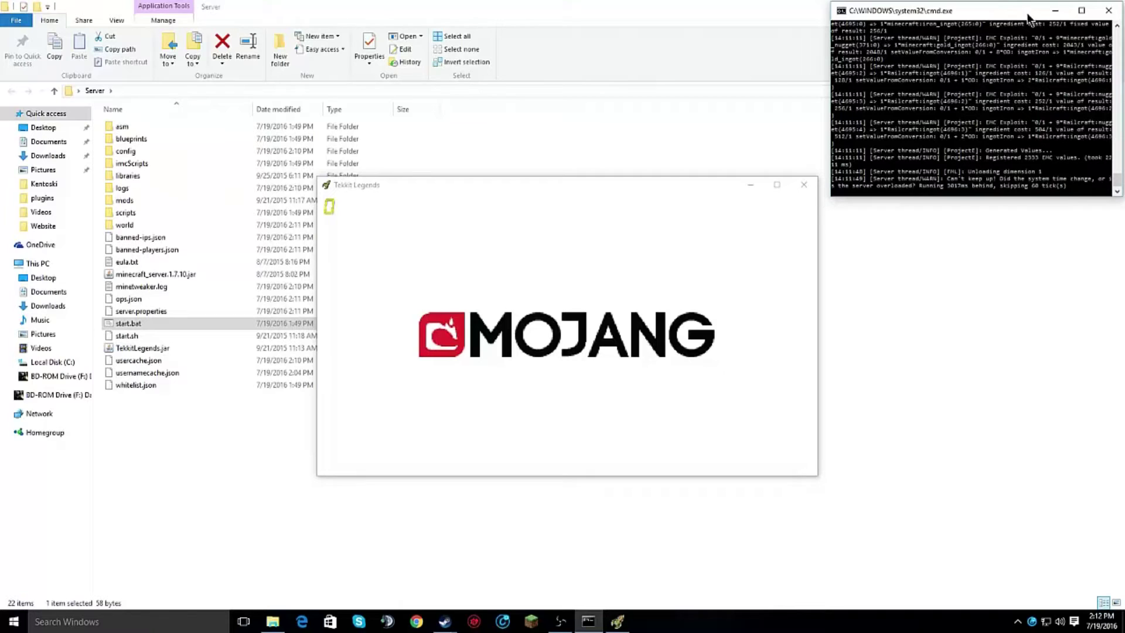
left_click_drag(1029, 19, 1029, 18)
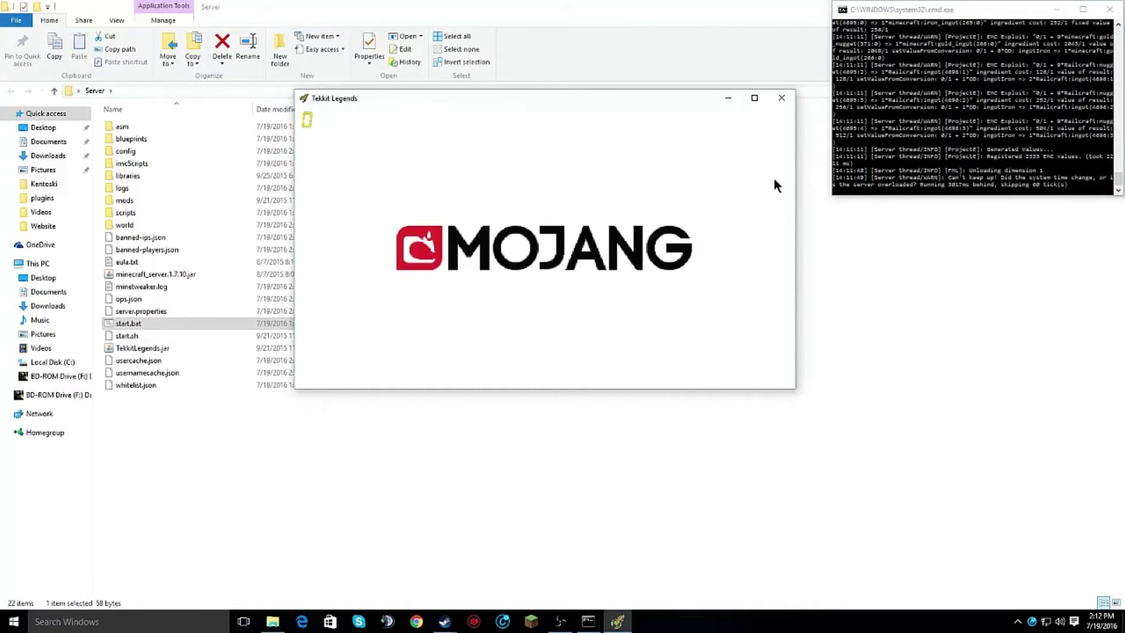
Open server.properties in Notepad++, try retyping the server-port value, restore it to 25565, and save and close the file
right_click(119, 313)
left_click(187, 335)
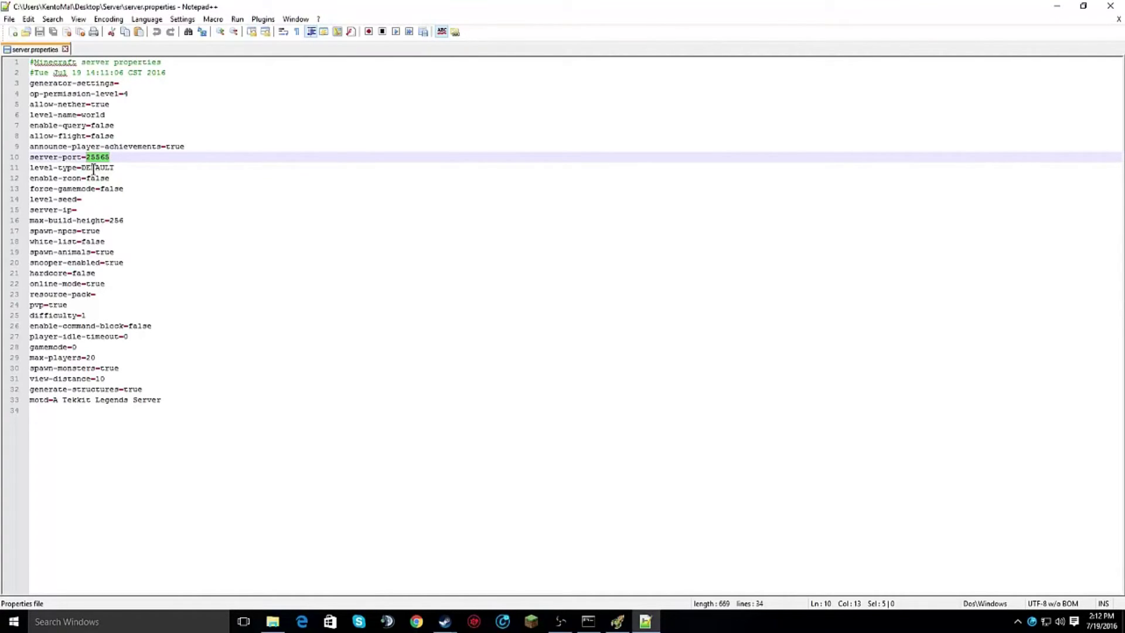
type("25")
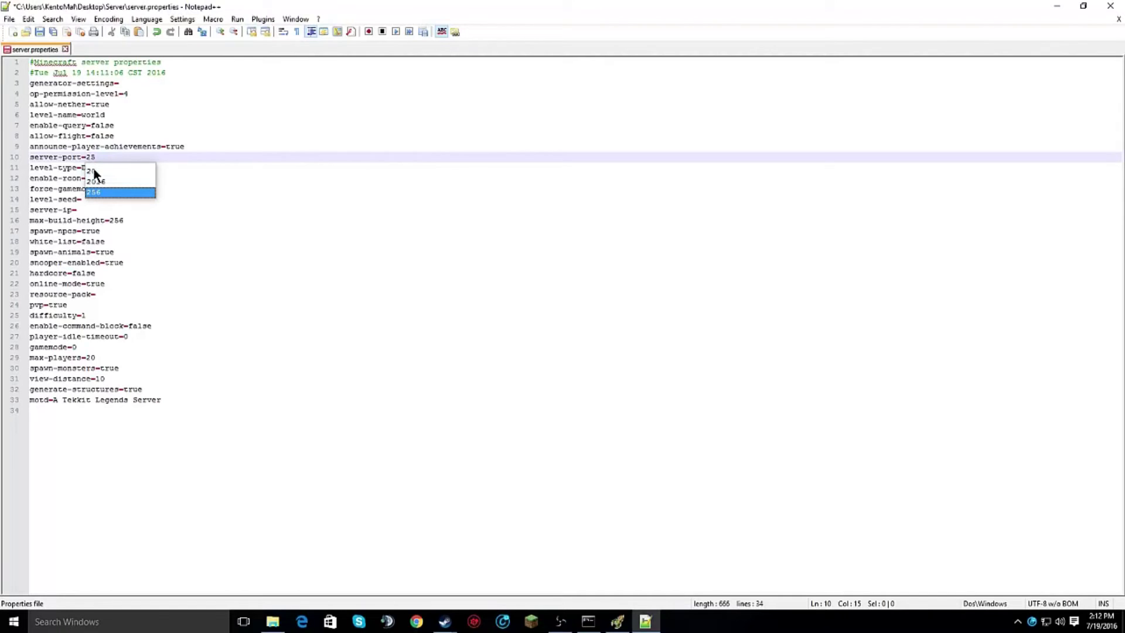
type("57")
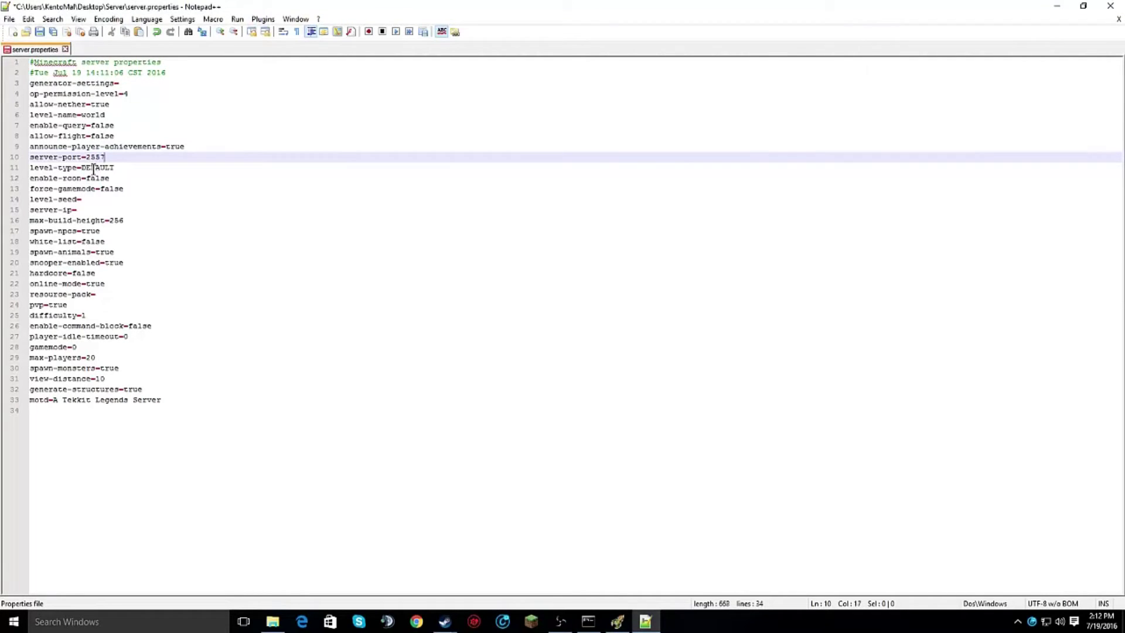
key("BackSpace")
type("65")
key("BackSpace")
key("BackSpace")
type("65")
left_click(41, 33)
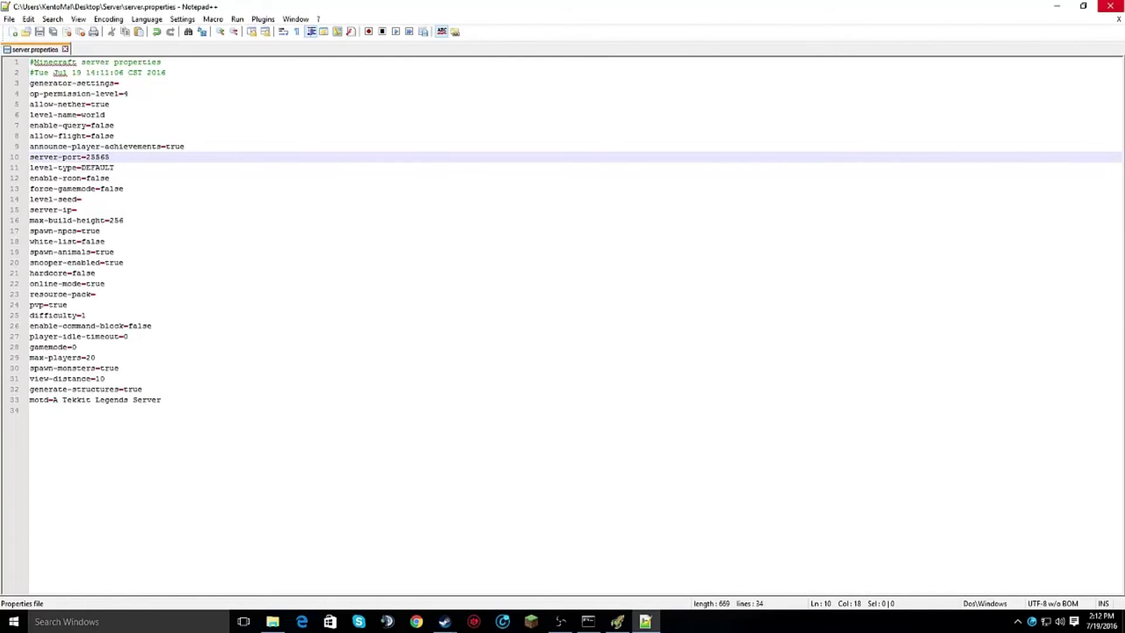
left_click(1111, 6)
Switch to the Tekkit Legends game, open its multiplayer server list, and maximize the game window
left_click(625, 624)
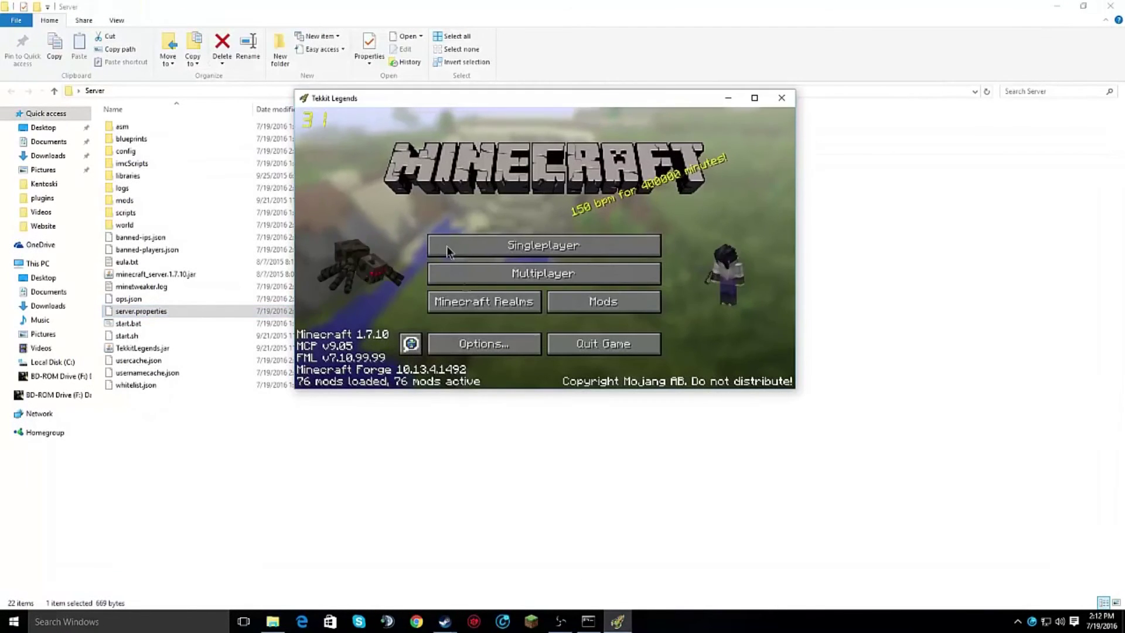
left_click(551, 280)
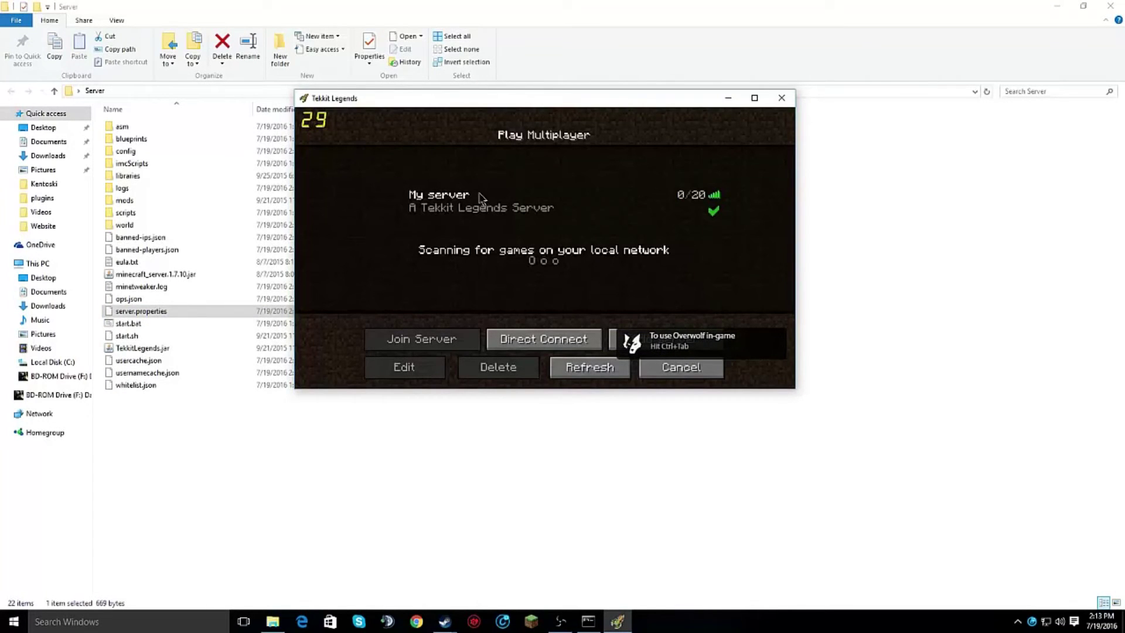
left_click(755, 98)
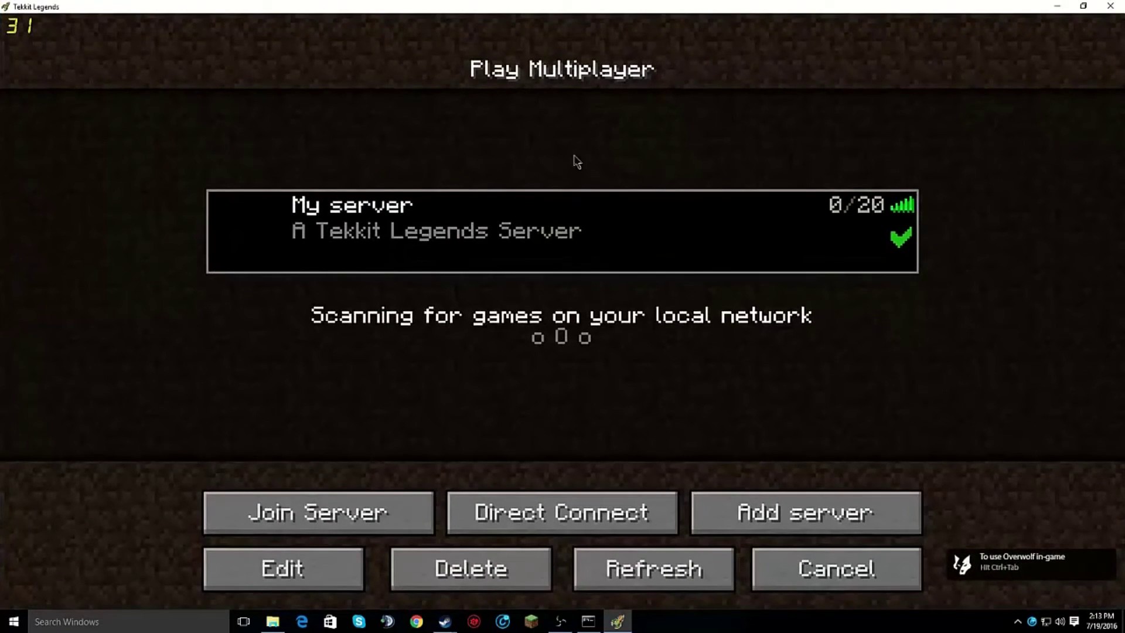
Open the My server entry for editing and try a numeric IP address in place of localhost
left_click(324, 575)
left_click(500, 300)
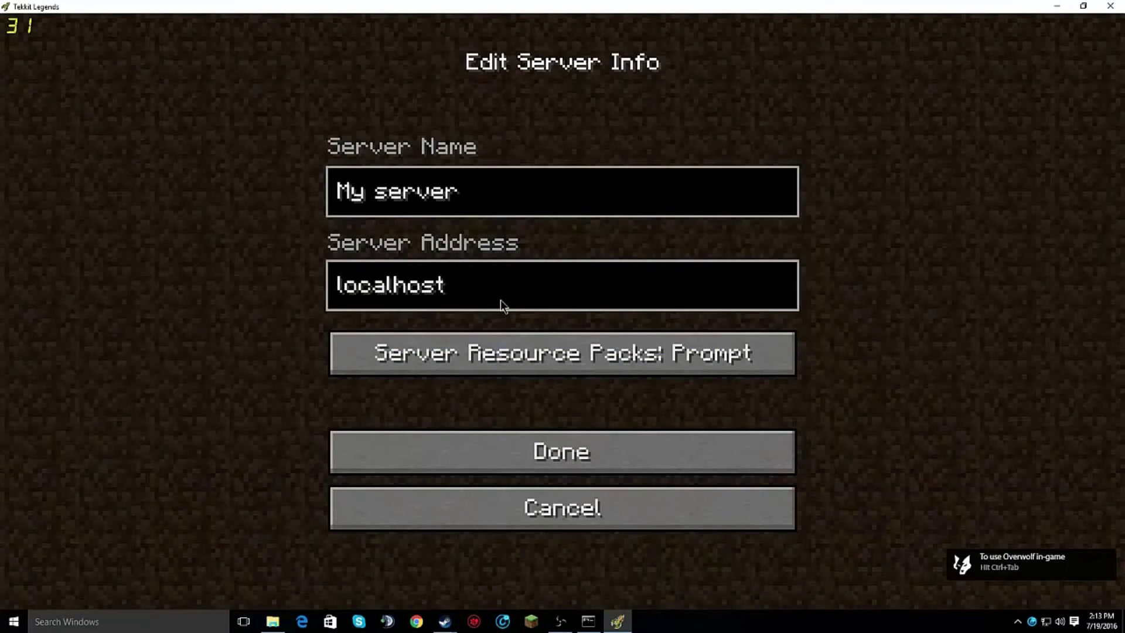
key("BackSpace")
key("BackSpace")
key("BackSpace")
key("BackSpace")
key("BackSpace")
key("BackSpace")
key("BackSpace")
key("BackSpace")
key("BackSpace")
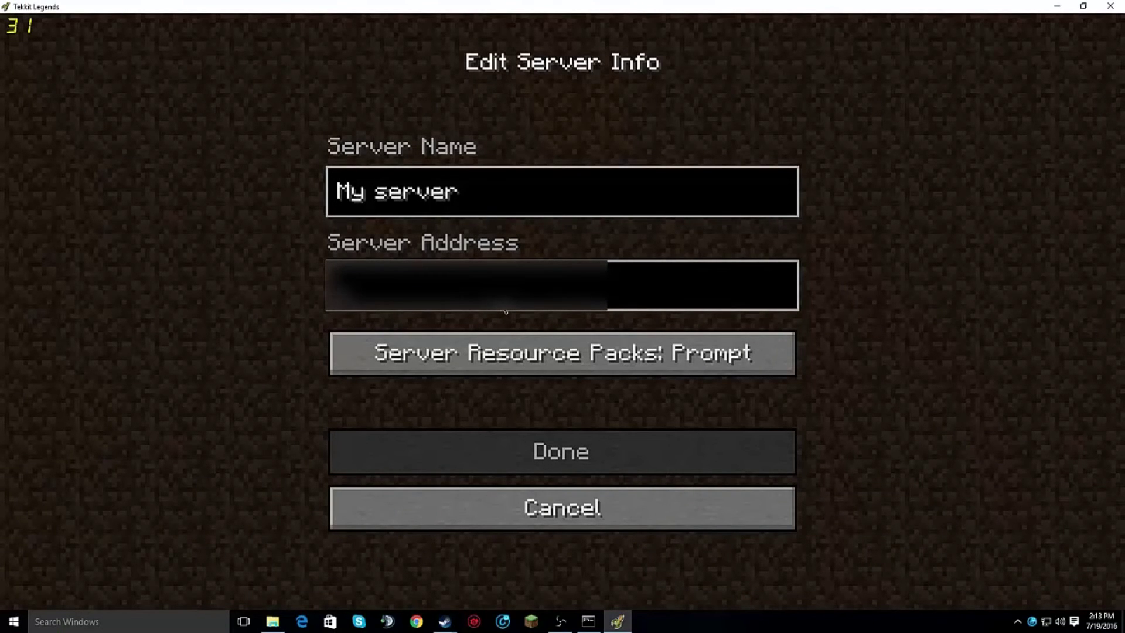
type("10.0")
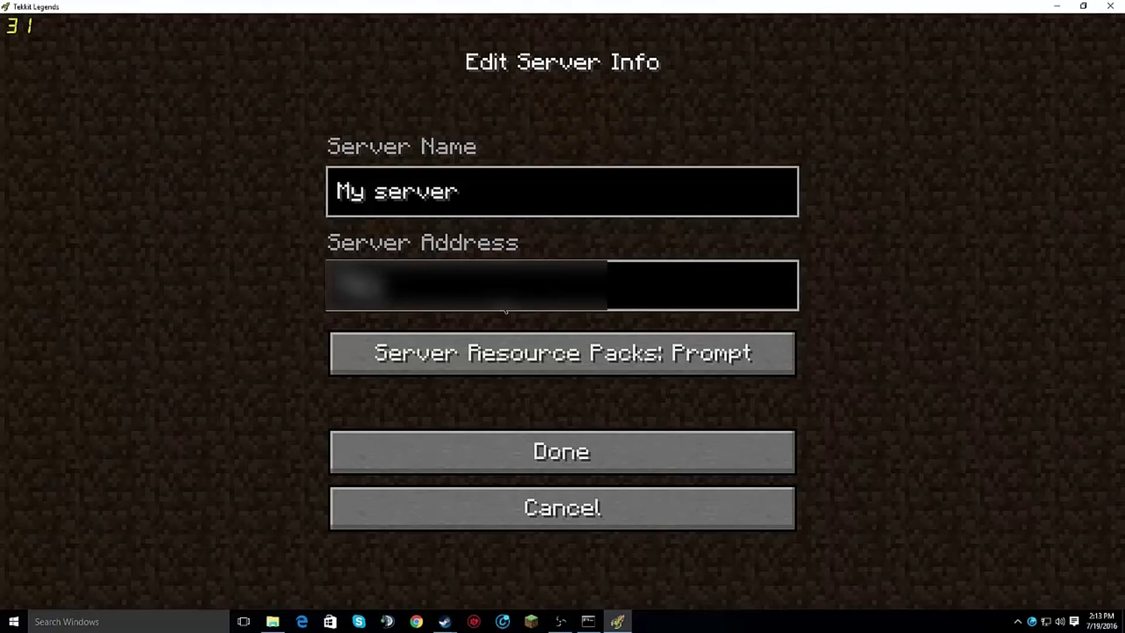
Restore My server's address to localhost and save the entry
key("BackSpace")
key("BackSpace")
key("BackSpace")
key("BackSpace")
key("BackSpace")
key("BackSpace")
key("BackSpace")
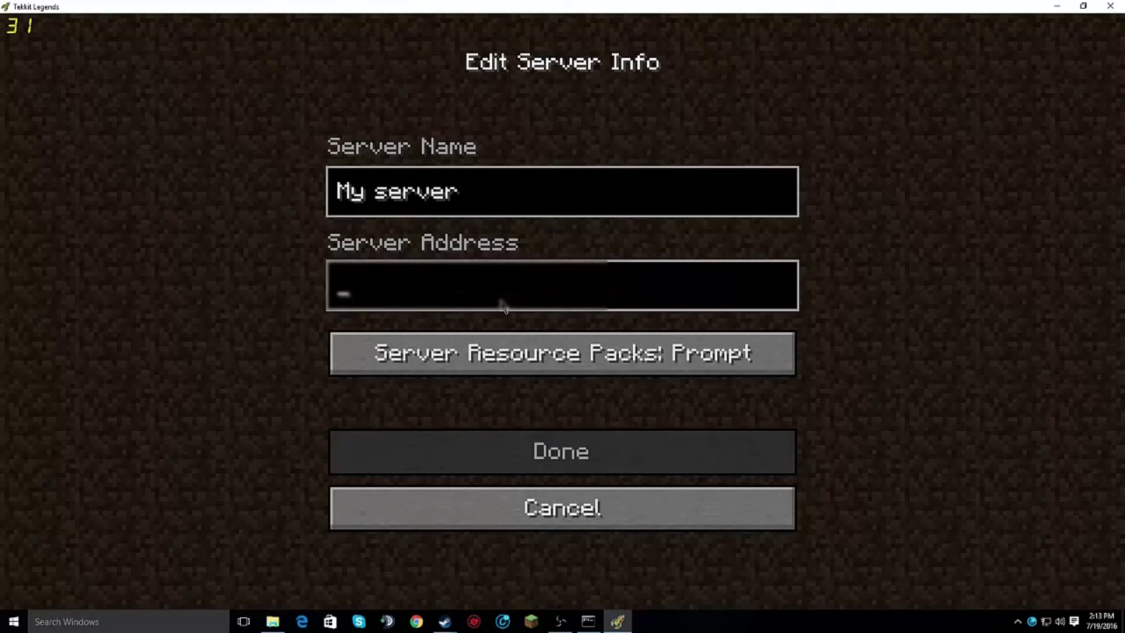
type("localhost")
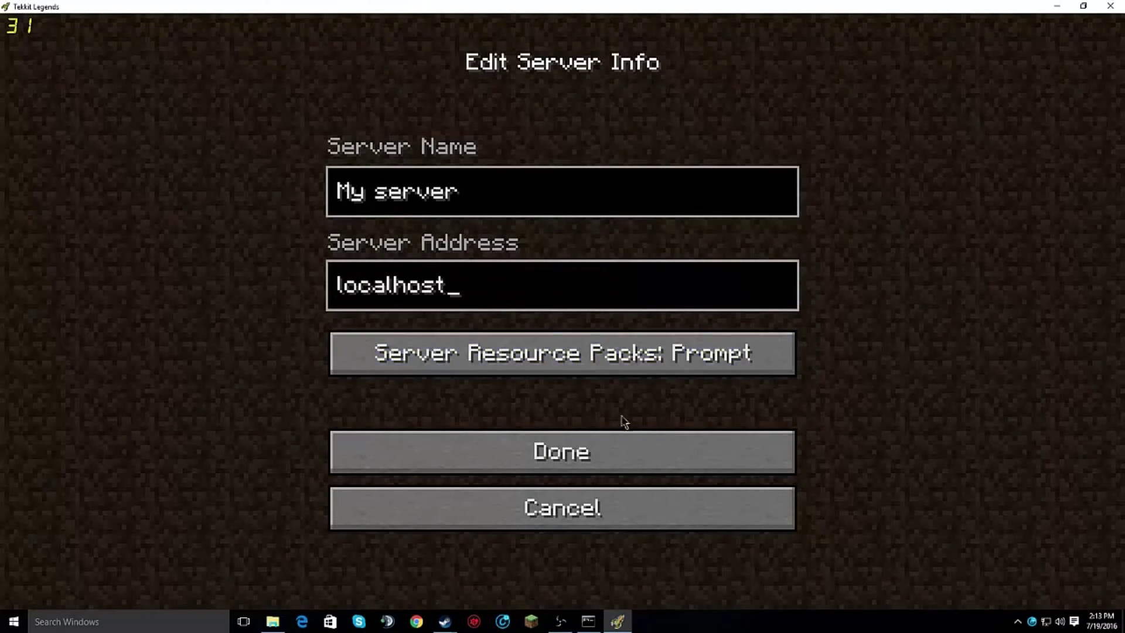
left_click(623, 446)
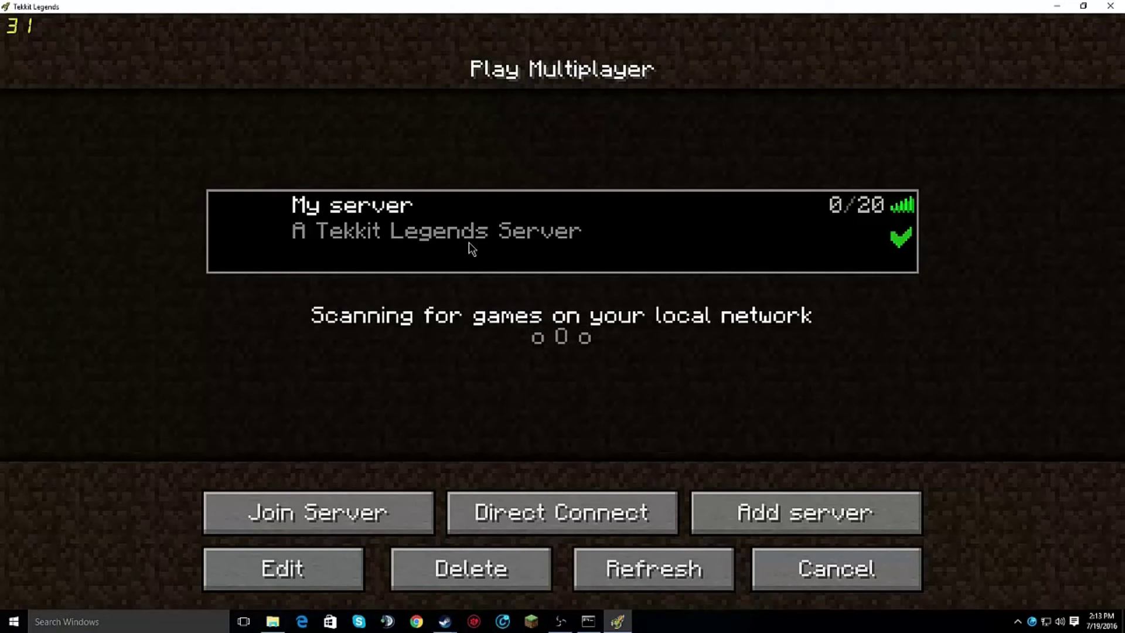
Try adding port 25575 and port 25565 to My server's localhost address, remove the port suffix, and save the entry
left_click(248, 567)
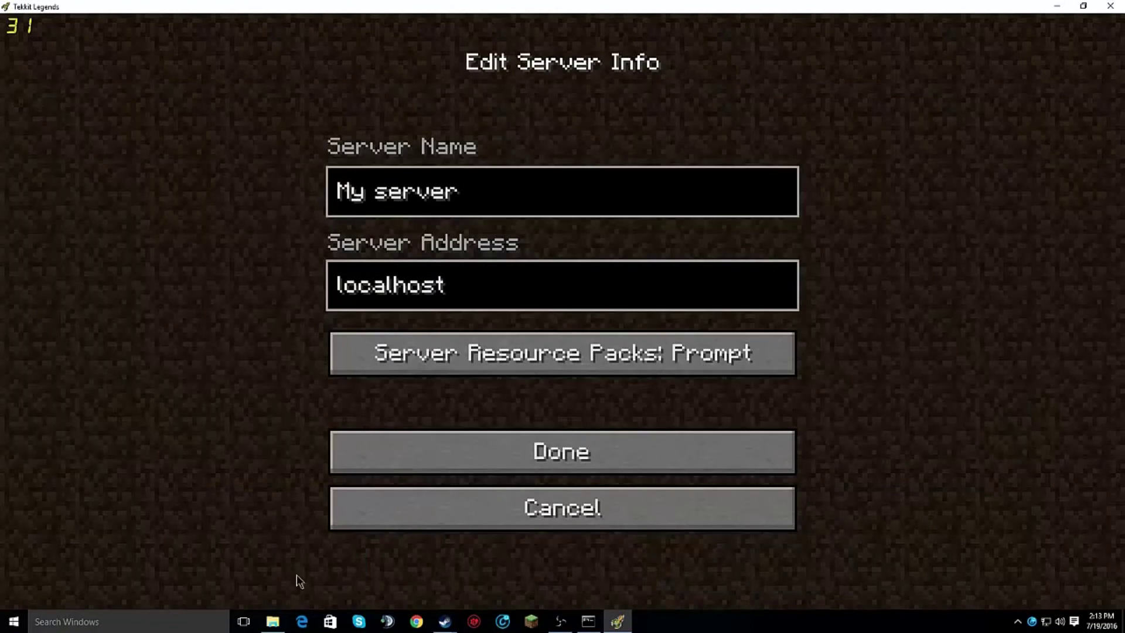
type(":25575")
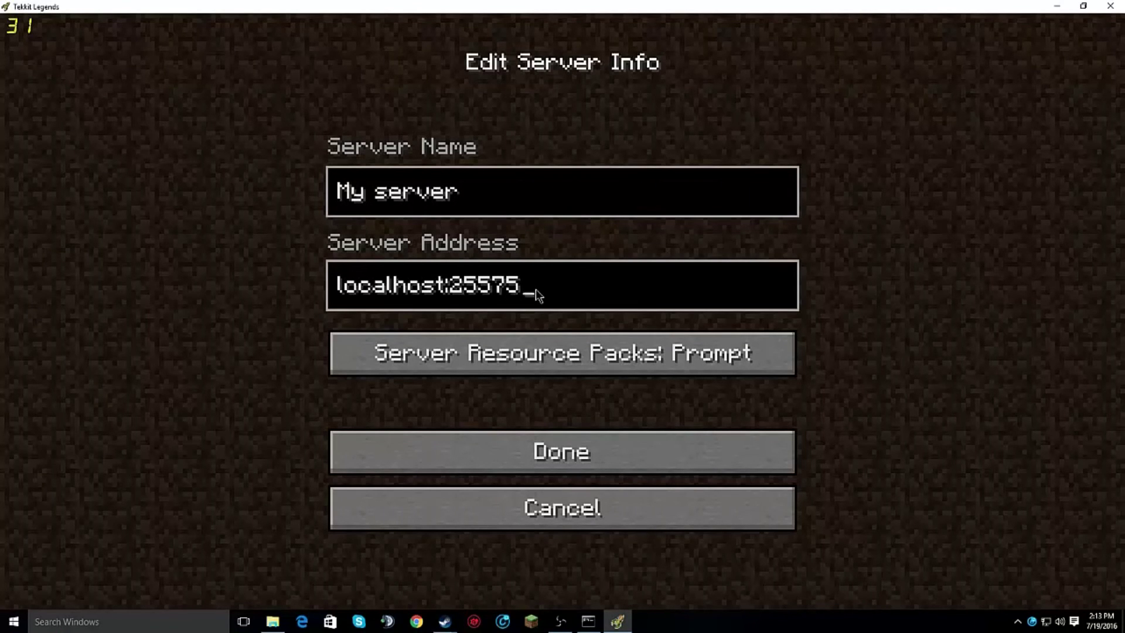
key("BackSpace")
key("BackSpace")
type("65")
key("BackSpace")
key("BackSpace")
key("BackSpace")
key("BackSpace")
key("BackSpace")
key("BackSpace")
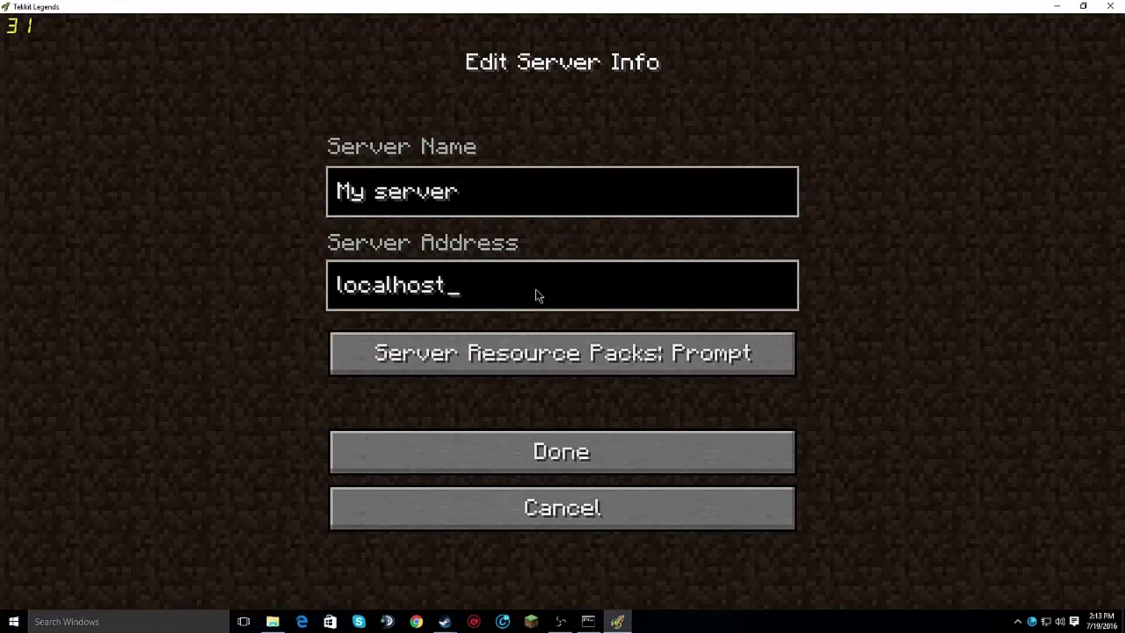
left_click(613, 453)
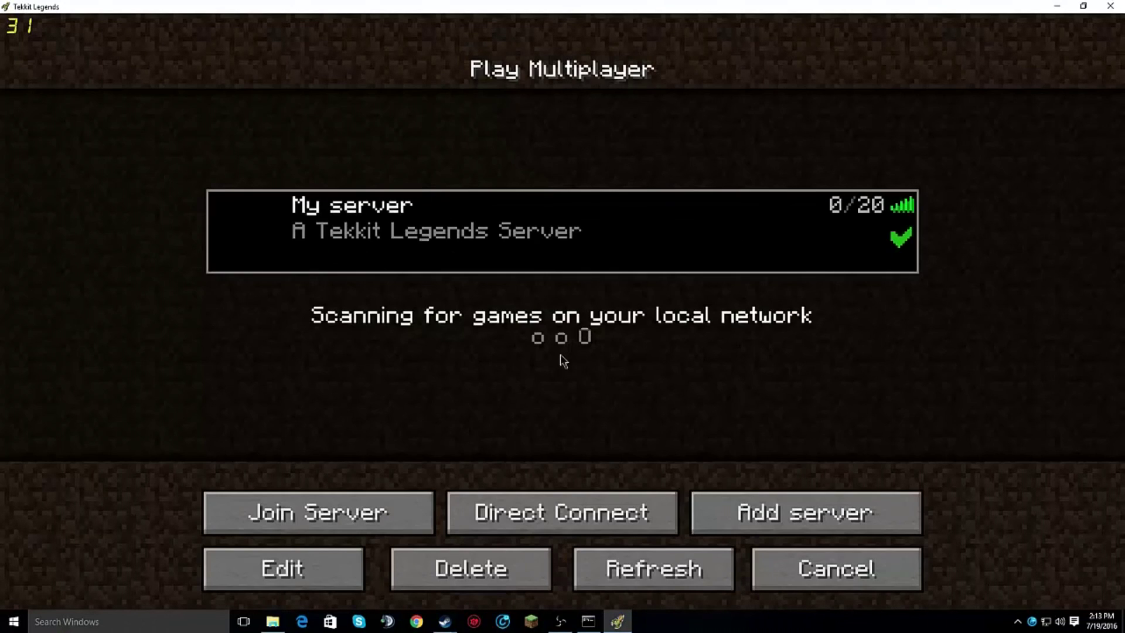
Join My server, bring up the server console to check the login, and return to the game
double_click(486, 228)
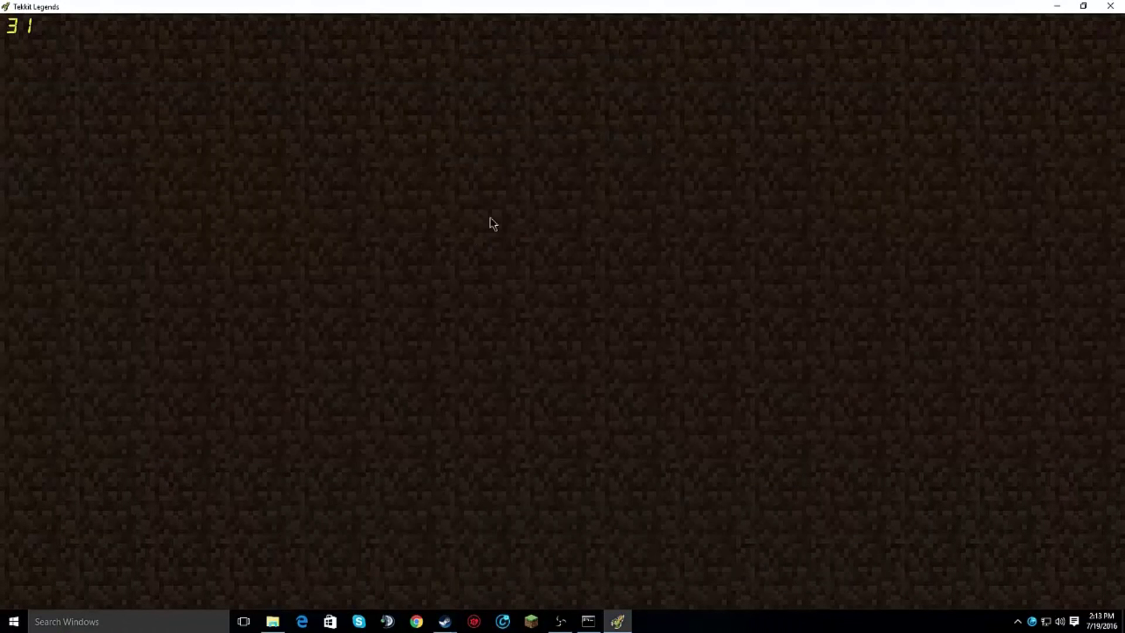
left_click(589, 621)
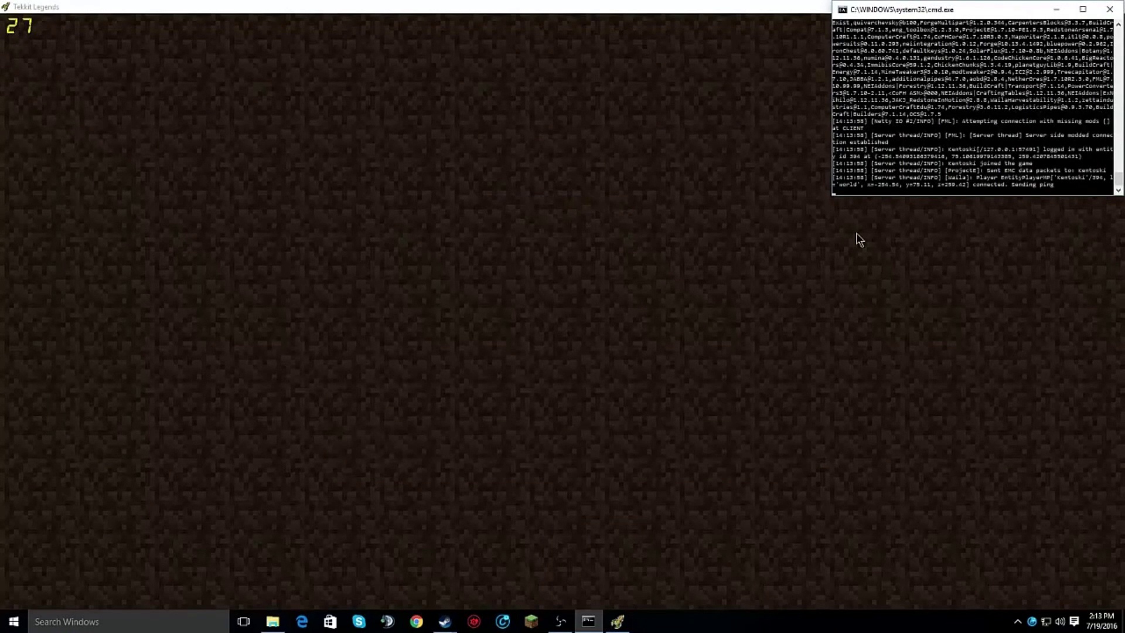
left_click(618, 291)
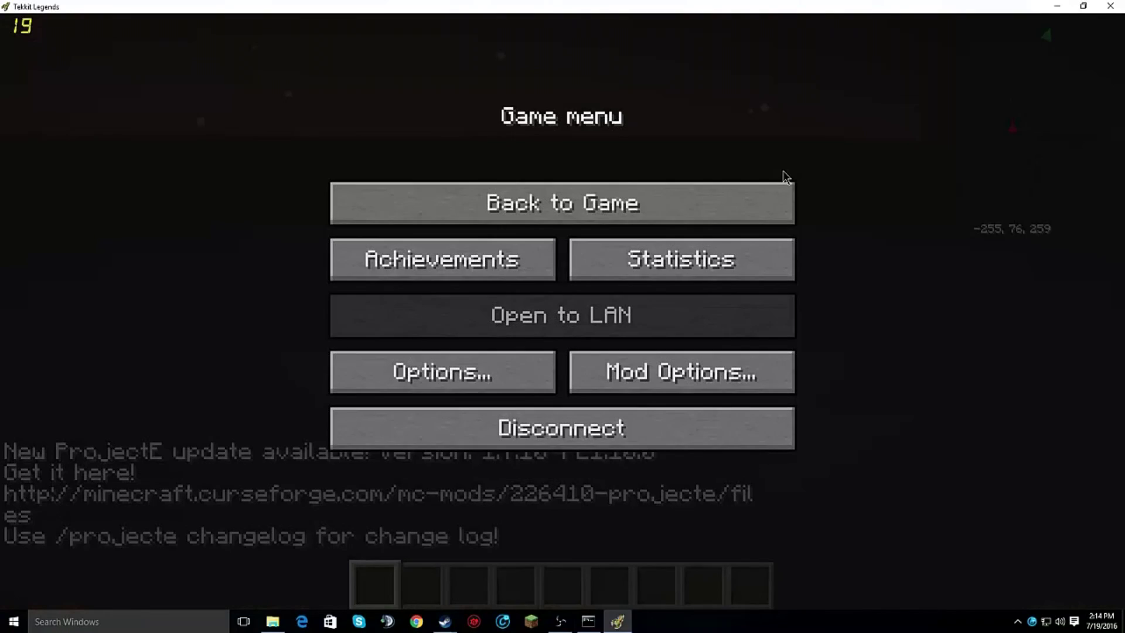
left_click(768, 196)
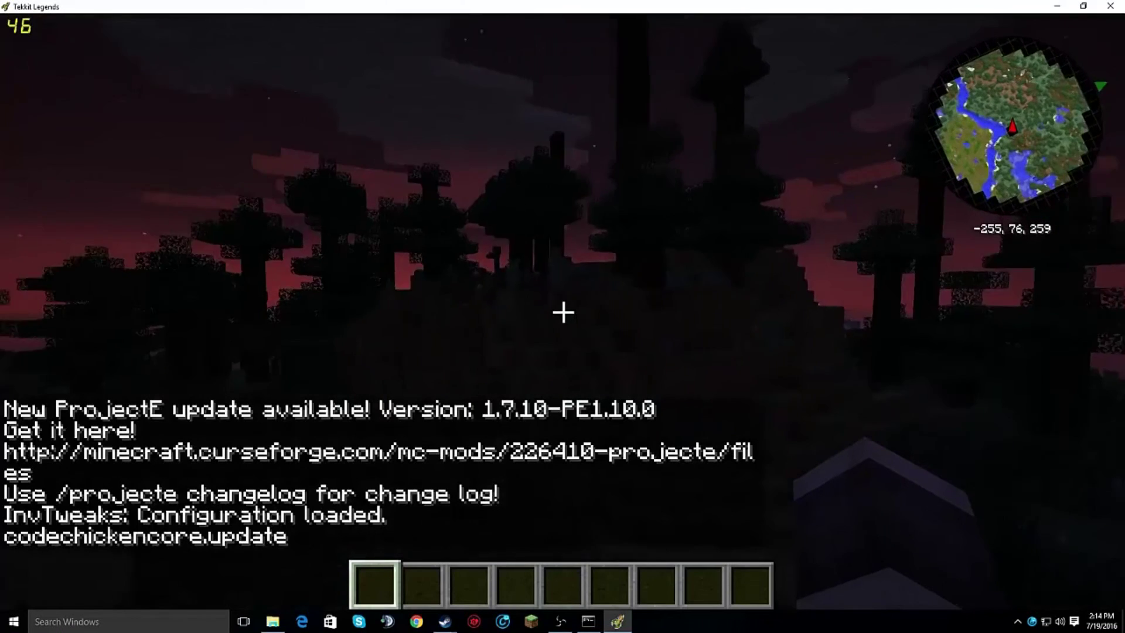